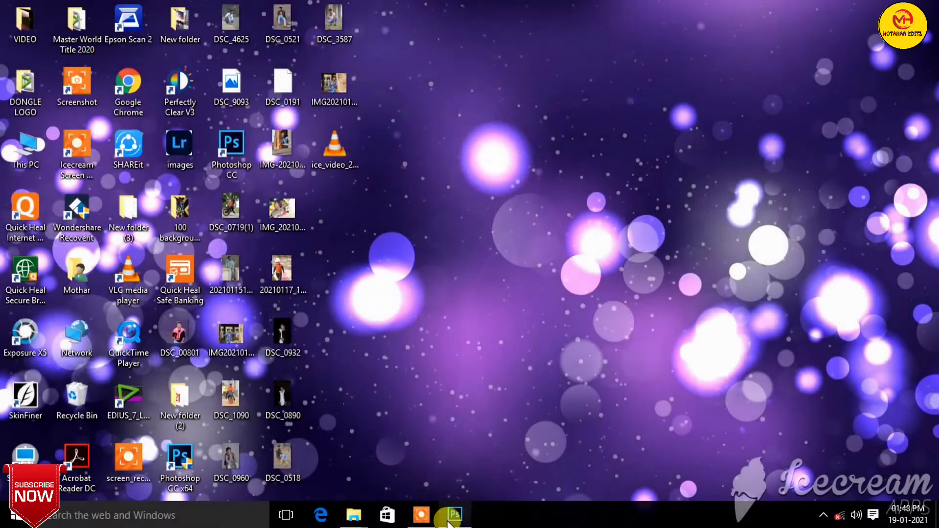
# Step: Restore the Photoshop window to full screen from the taskbar
pyautogui.click(455, 515)
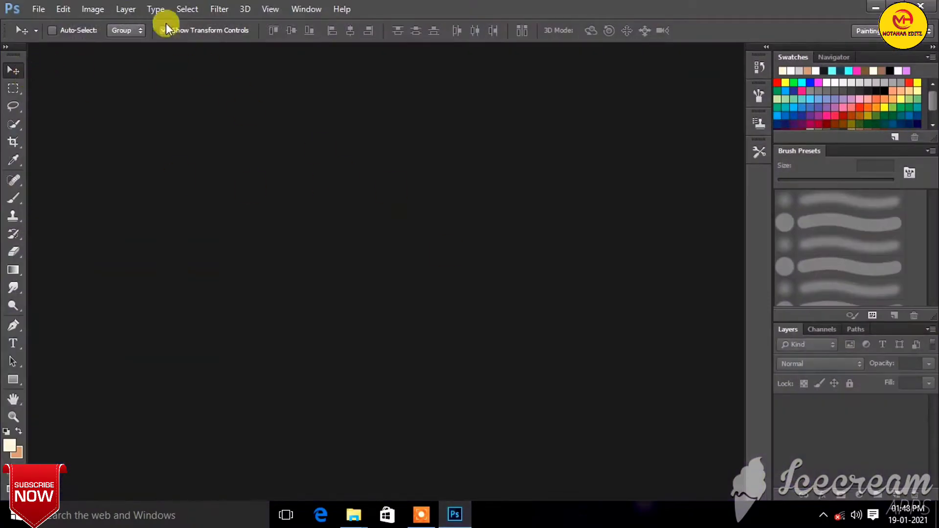
# Step: Open DSC_0932.JPG from the Desktop and dock its window as a tab
pyautogui.click(34, 10)
pyautogui.click(72, 38)
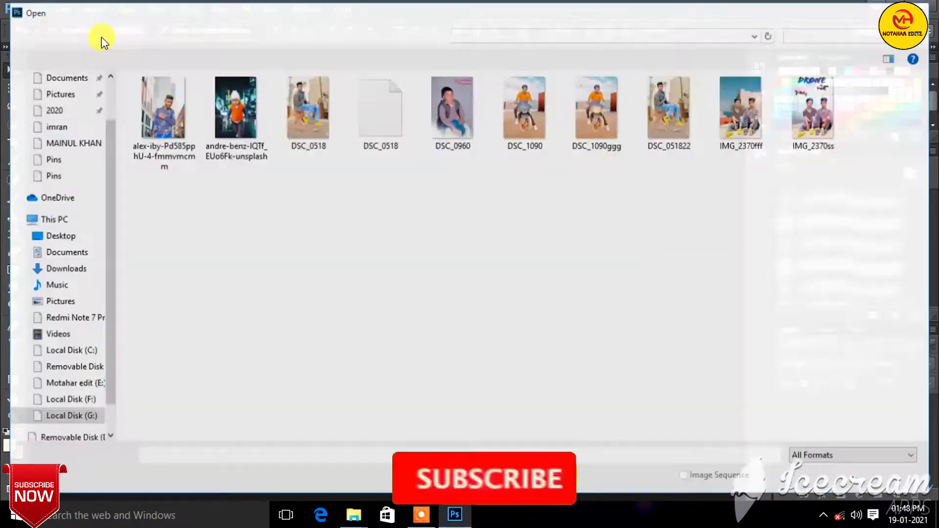
pyautogui.scroll(1, 88, 106)
pyautogui.click(69, 97)
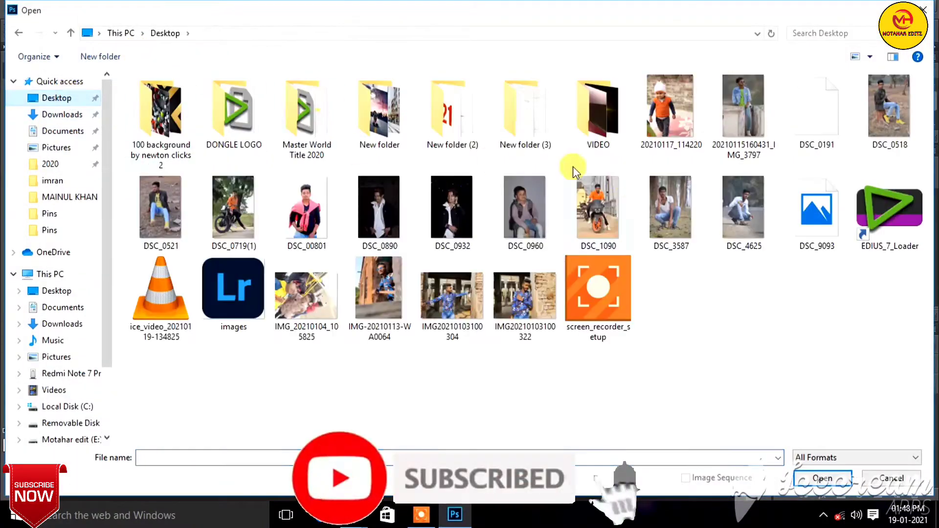
pyautogui.click(451, 224)
pyautogui.click(837, 484)
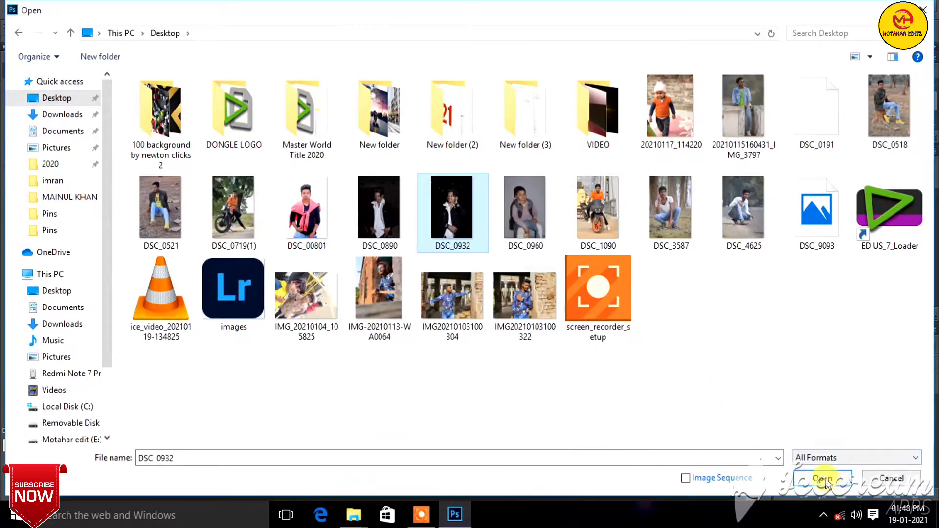
pyautogui.moveTo(154, 57); pyautogui.dragTo(311, 51)
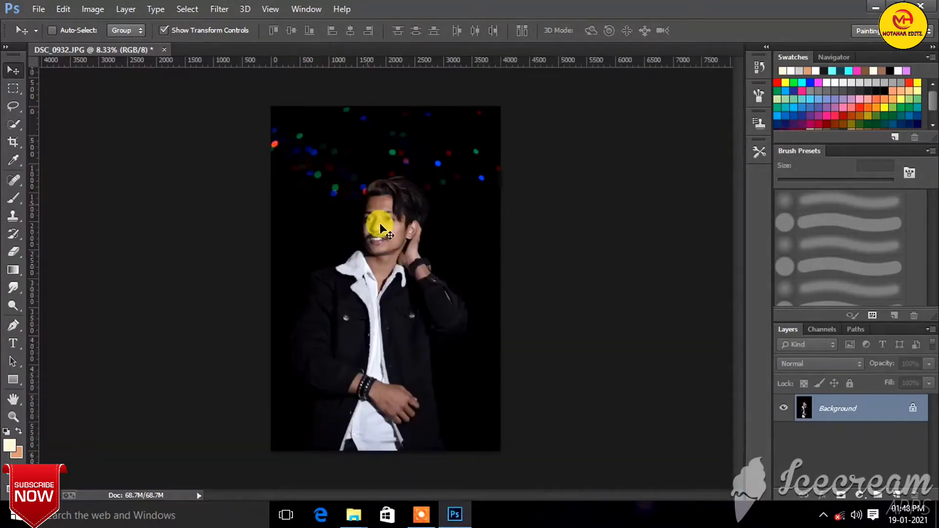
# Step: Duplicate the Background layer into a Background copy layer
pyautogui.scroll(3, 380, 223)
pyautogui.scroll(2, 382, 214)
pyautogui.scroll(-3, 404, 253)
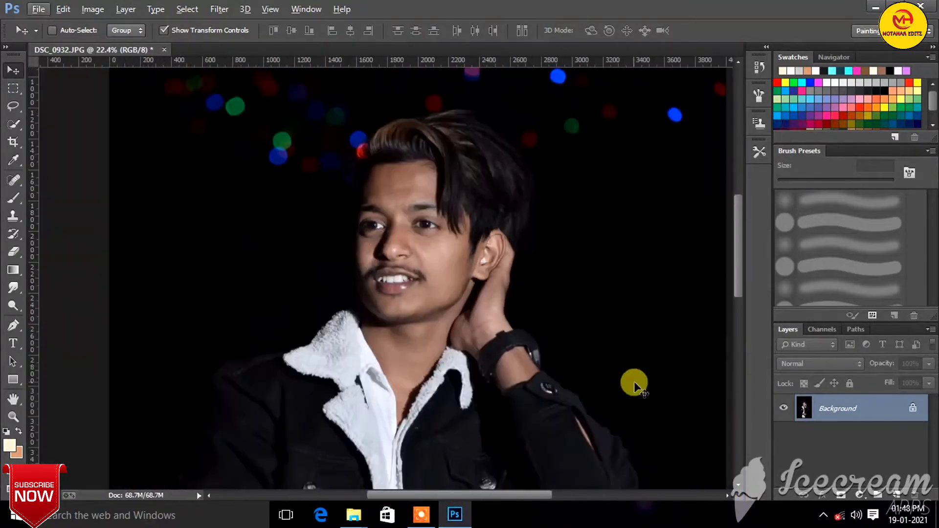
pyautogui.scroll(-1, 628, 302)
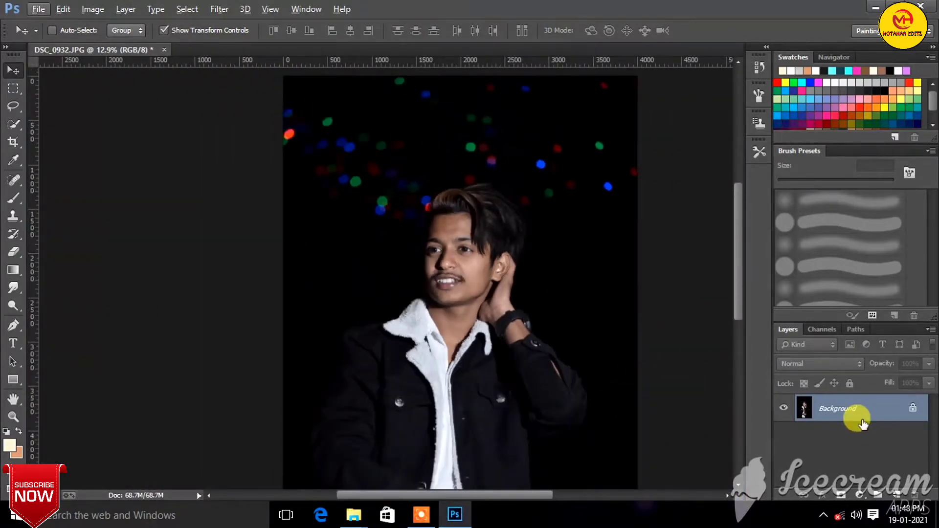
pyautogui.moveTo(886, 417); pyautogui.dragTo(896, 495)
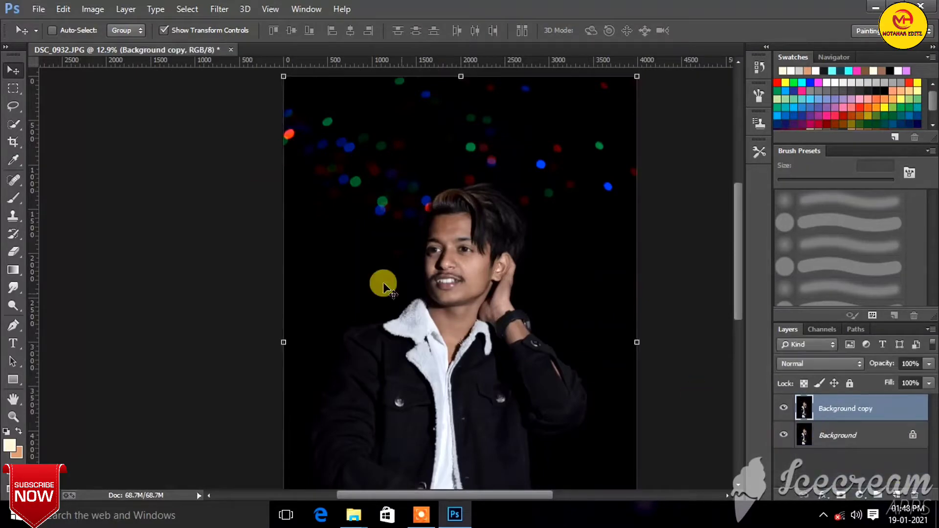
pyautogui.scroll(1, 385, 279)
pyautogui.hscroll(3, 501, 231)
# Step: Apply Shadows/Highlights with the Shadows Amount lowered from 35% to 18%
pyautogui.click(105, 11)
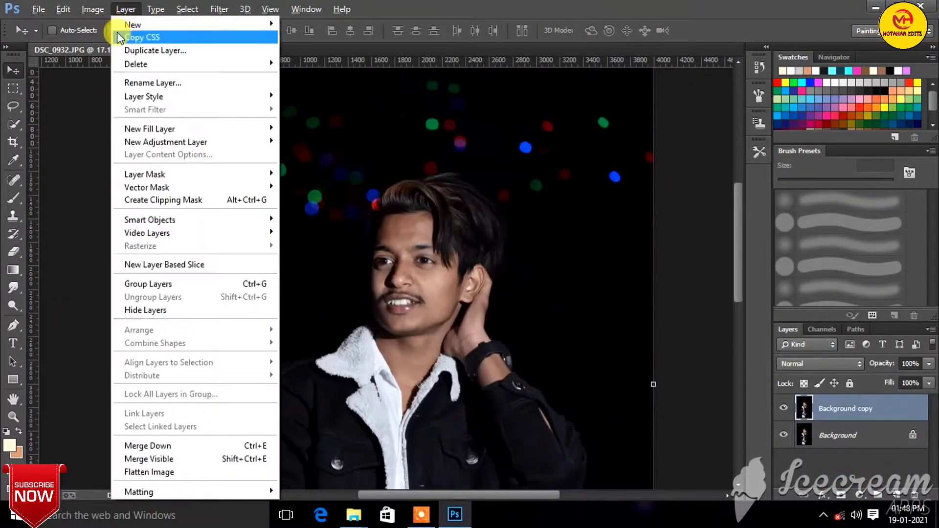
pyautogui.moveTo(114, 44)
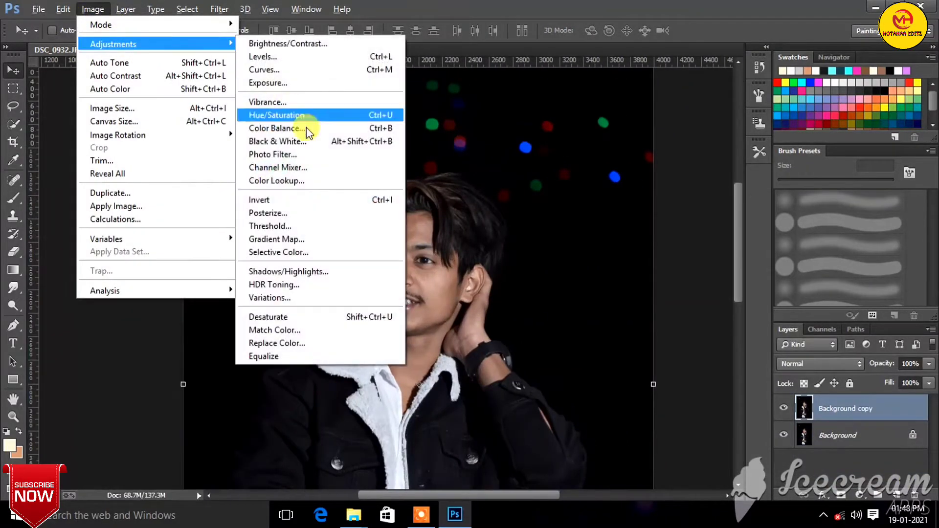
pyautogui.click(306, 268)
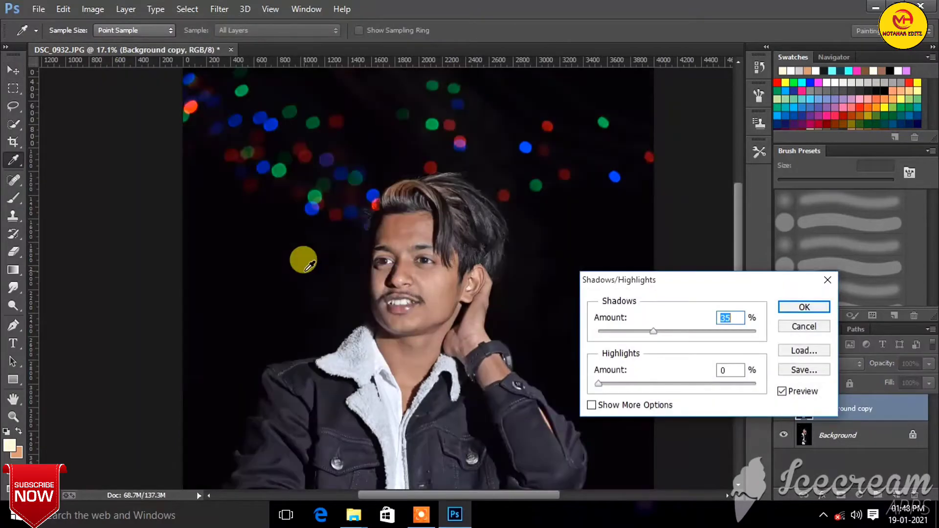
pyautogui.moveTo(653, 331); pyautogui.dragTo(627, 331)
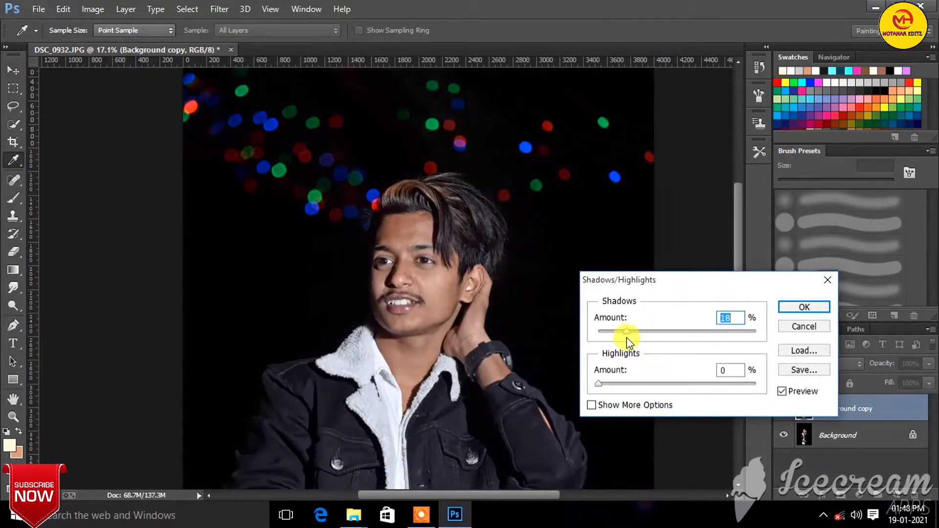
pyautogui.click(827, 314)
pyautogui.press('v')
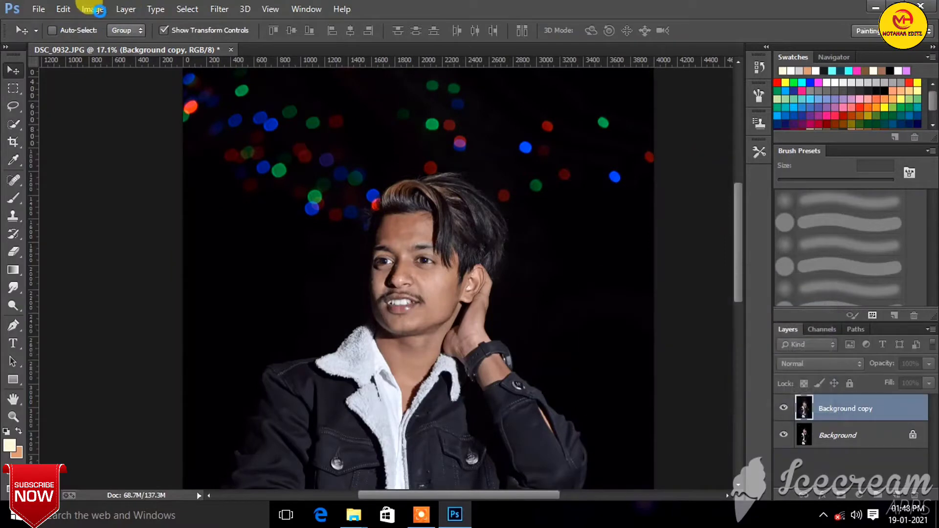
# Step: Apply Auto Contrast and turn off Show Transform Controls
pyautogui.click(93, 9)
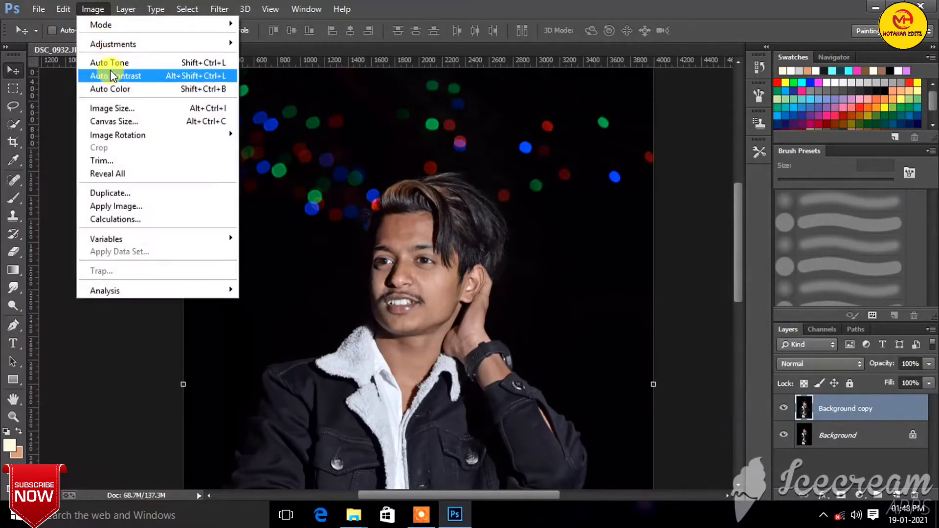
pyautogui.click(110, 74)
pyautogui.scroll(-3, 435, 234)
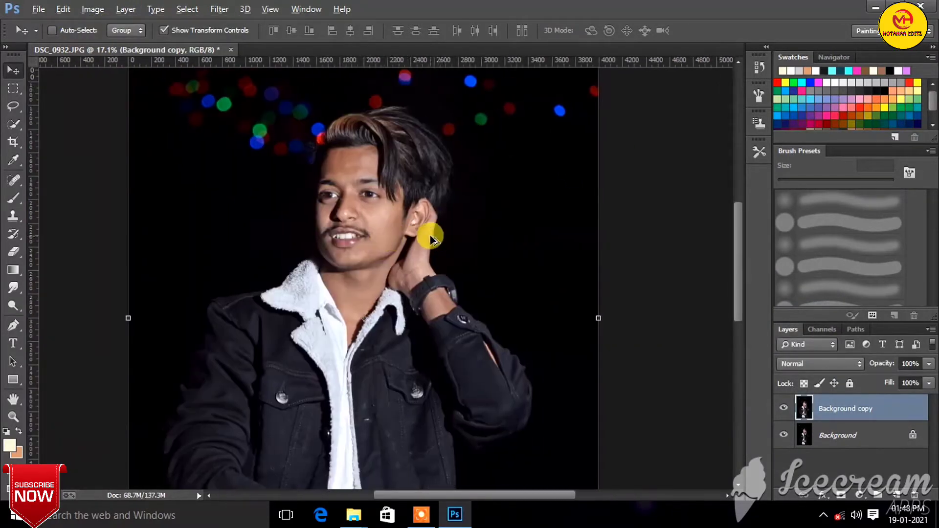
pyautogui.scroll(2, 385, 235)
pyautogui.click(177, 28)
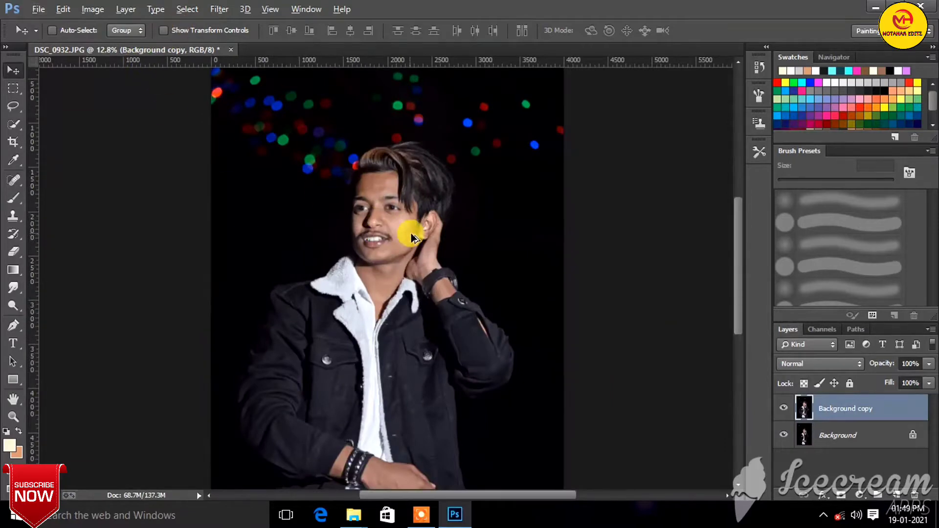
pyautogui.scroll(1, 411, 234)
pyautogui.click(216, 9)
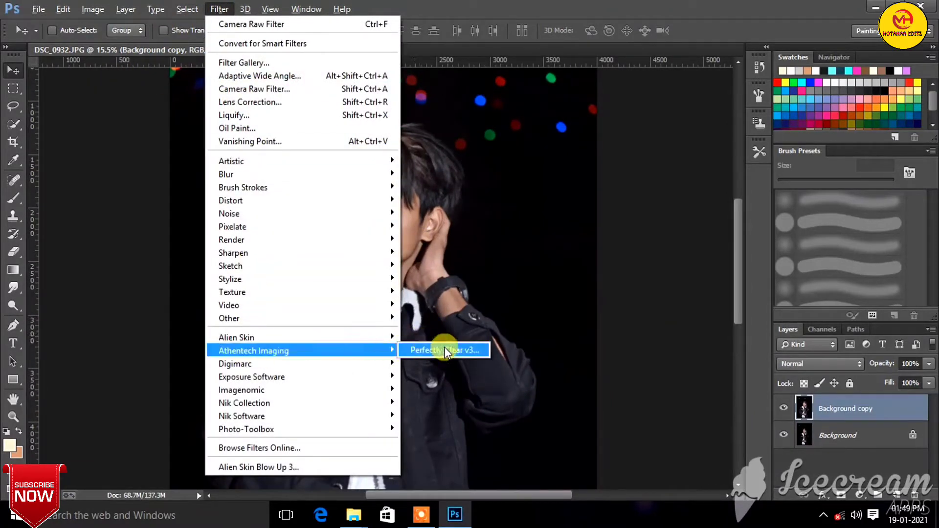
# Step: Apply the Perfectly Clear v3 enhancement and compare it before and after
pyautogui.click(445, 347)
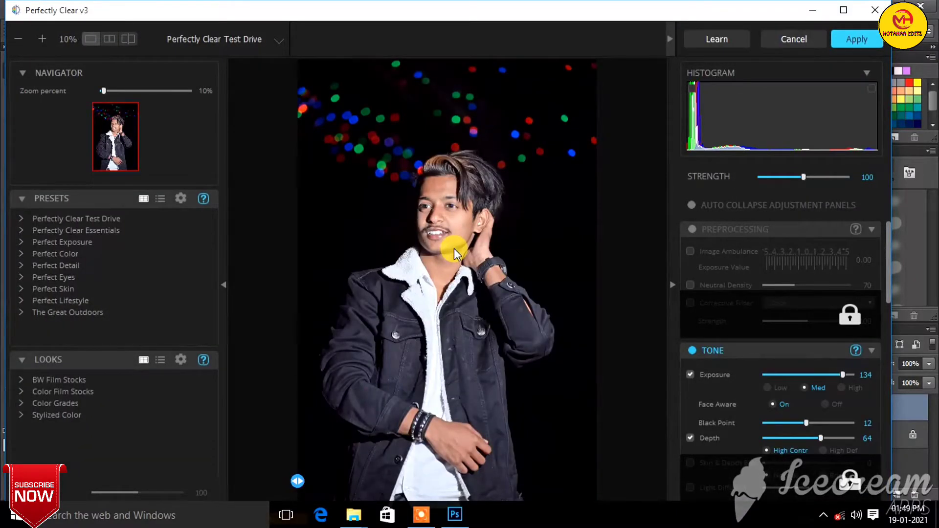
pyautogui.click(868, 40)
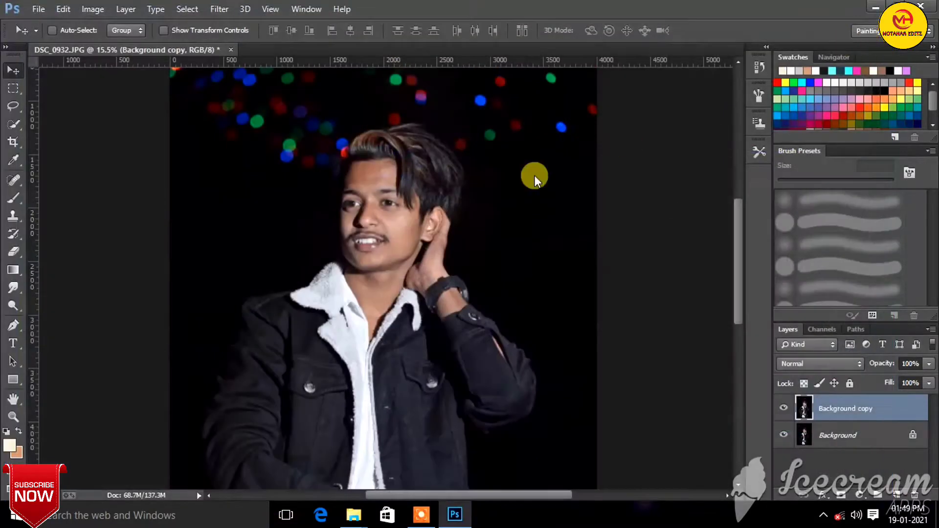
pyautogui.scroll(2, 397, 228)
pyautogui.scroll(3, 387, 234)
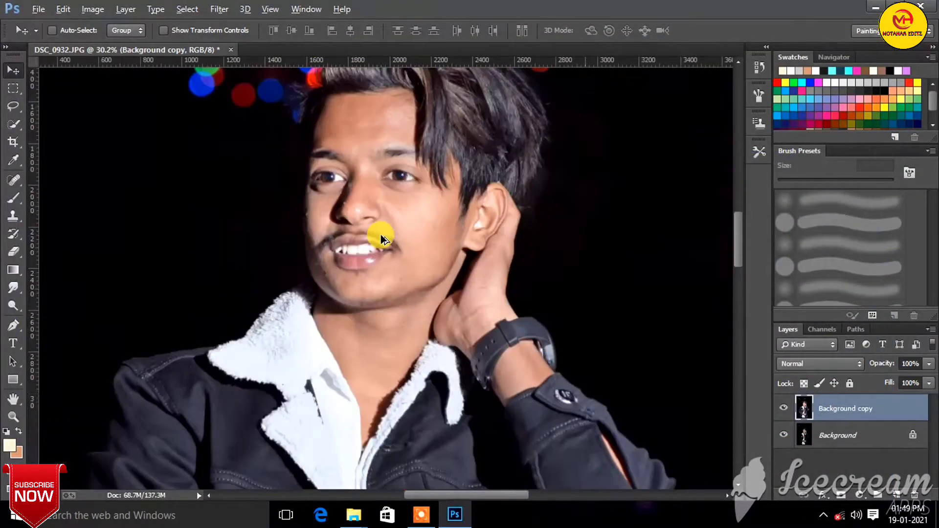
pyautogui.scroll(-3, 381, 234)
pyautogui.scroll(-2, 381, 234)
pyautogui.click(783, 408)
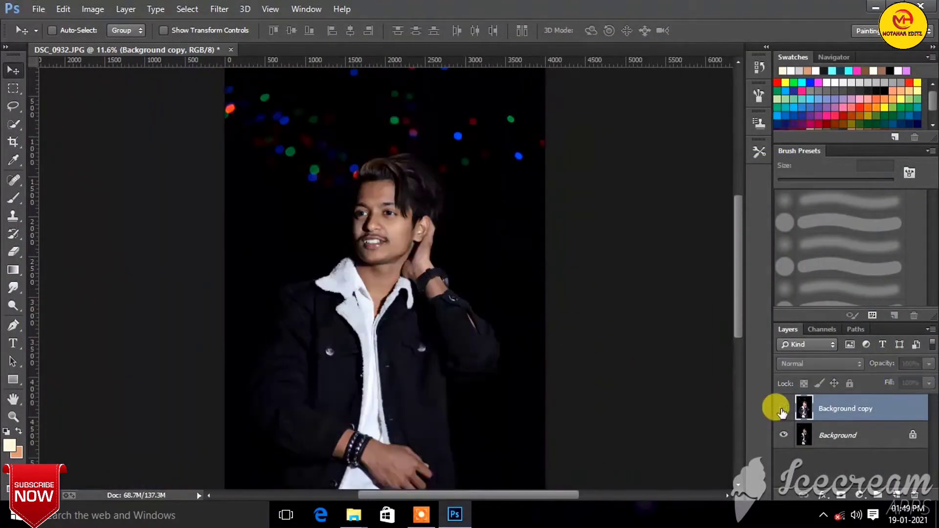
# Step: Merge the layers into one Background and duplicate it as a new Background copy
pyautogui.scroll(-1, 380, 238)
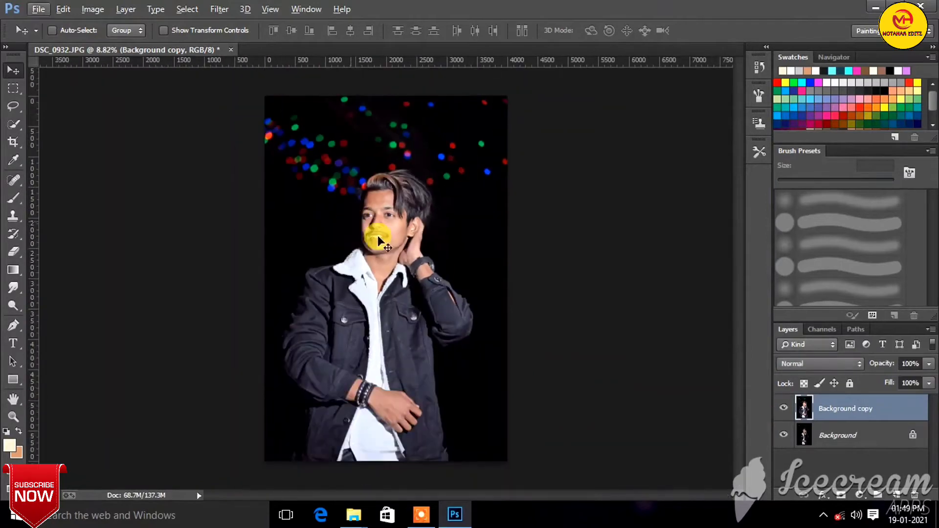
pyautogui.rightClick(830, 413)
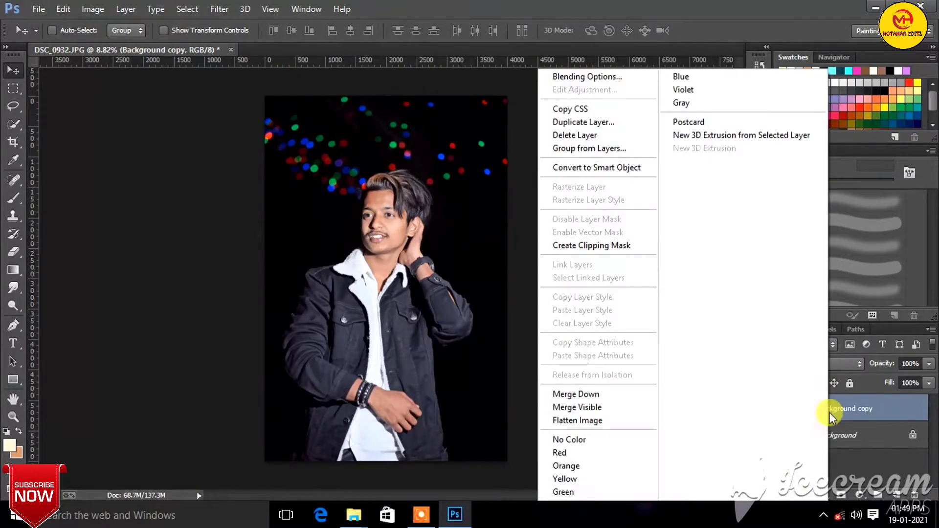
pyautogui.click(576, 405)
pyautogui.moveTo(847, 415); pyautogui.dragTo(896, 495)
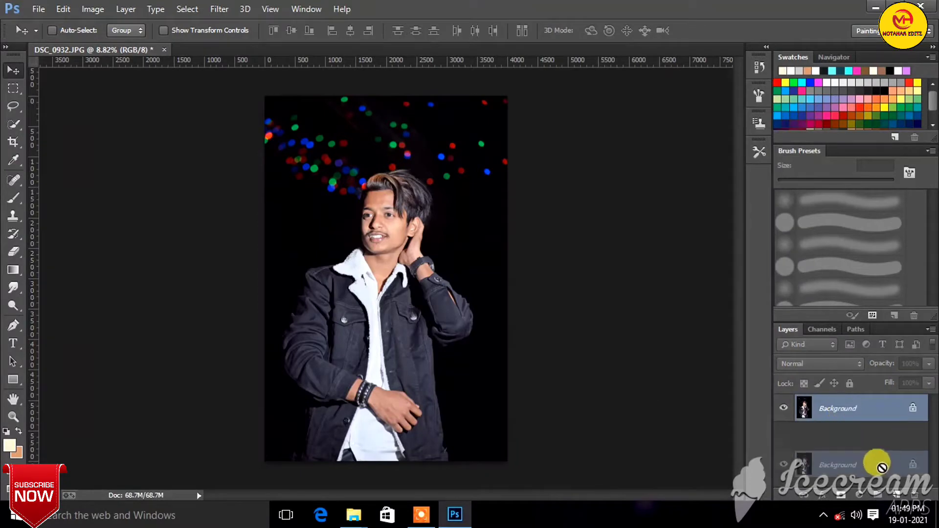
pyautogui.scroll(2, 353, 196)
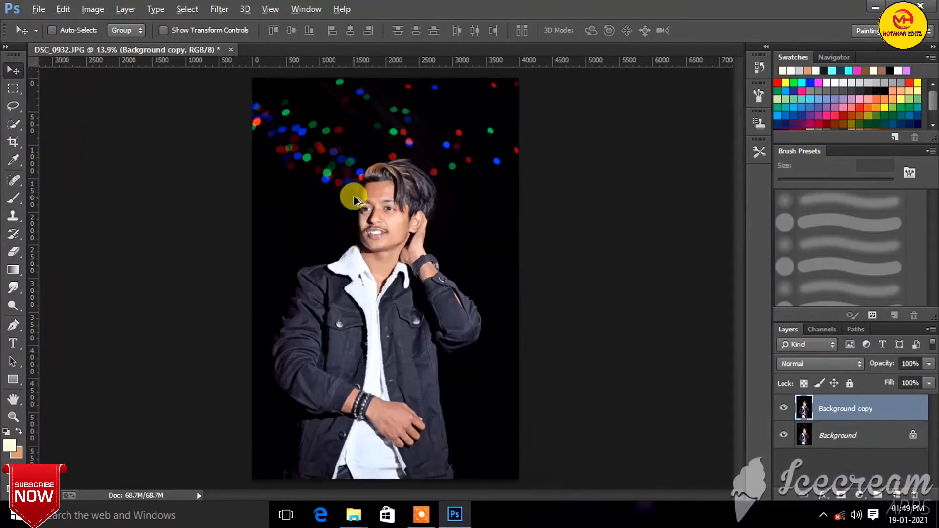
pyautogui.scroll(2, 400, 252)
pyautogui.scroll(2, 399, 253)
pyautogui.scroll(-3, 399, 252)
pyautogui.scroll(-3, 399, 252)
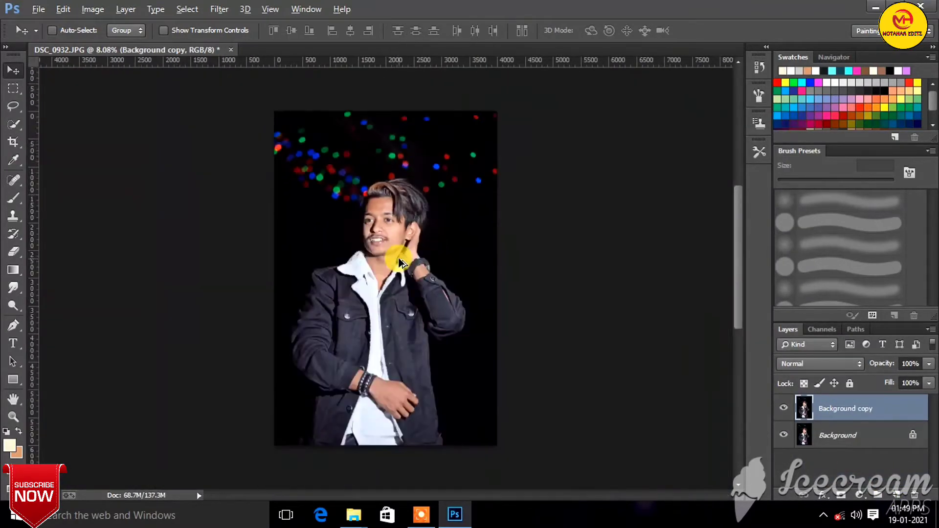
pyautogui.scroll(1, 367, 182)
pyautogui.click(219, 8)
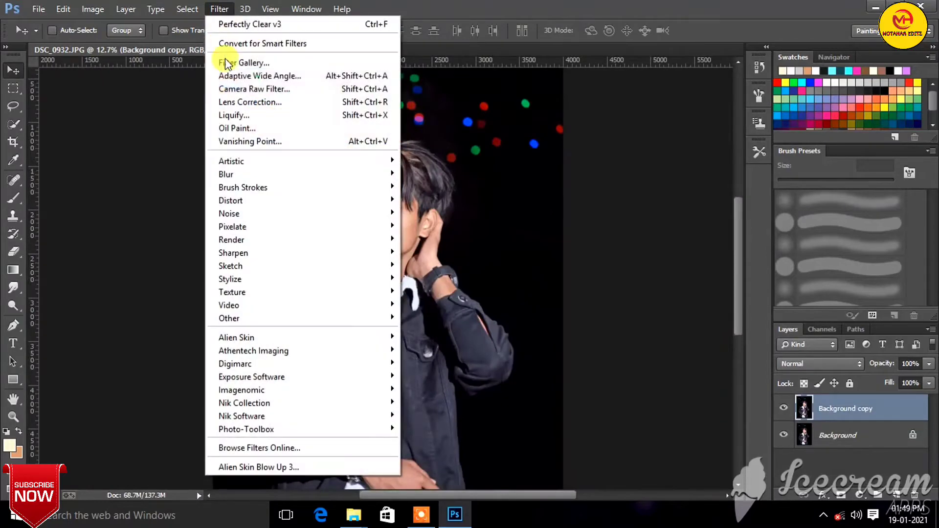
# Step: Open the Camera Raw Filter and zoom the preview to 50% on the face
pyautogui.click(235, 88)
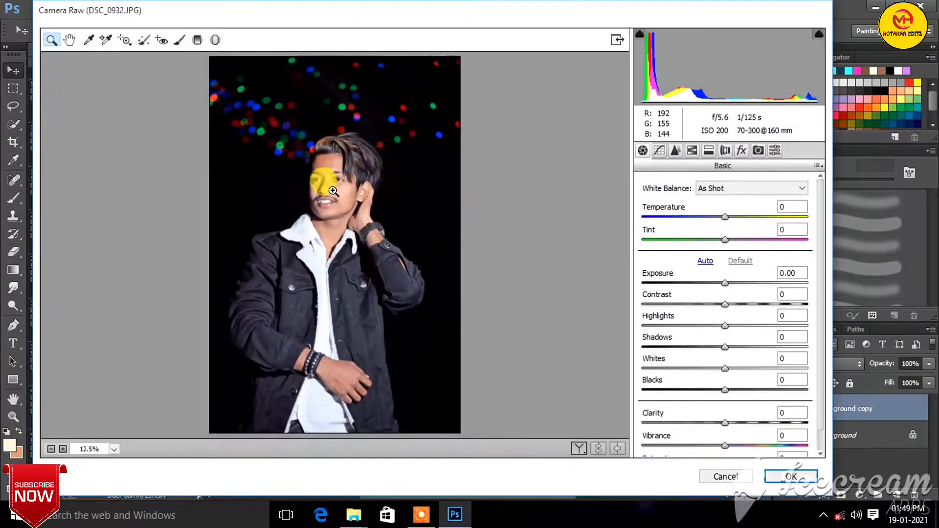
pyautogui.click(333, 190)
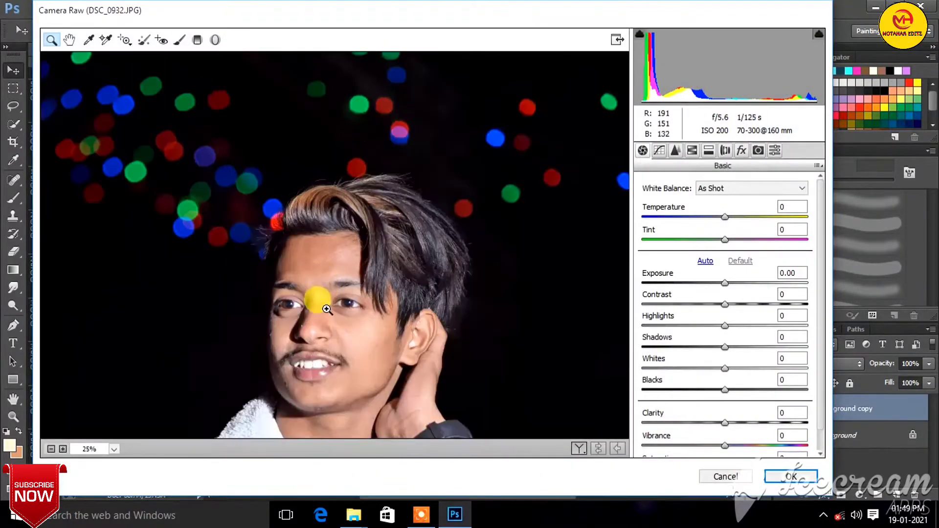
pyautogui.click(315, 310)
pyautogui.click(309, 291)
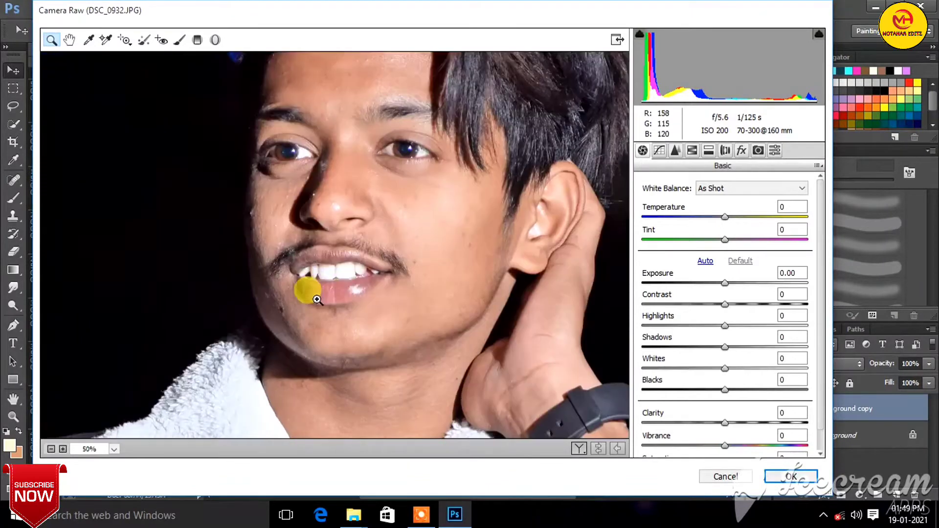
# Step: Raise the Camera Raw tone curve to Highlights +10 and Lights +9
pyautogui.click(660, 152)
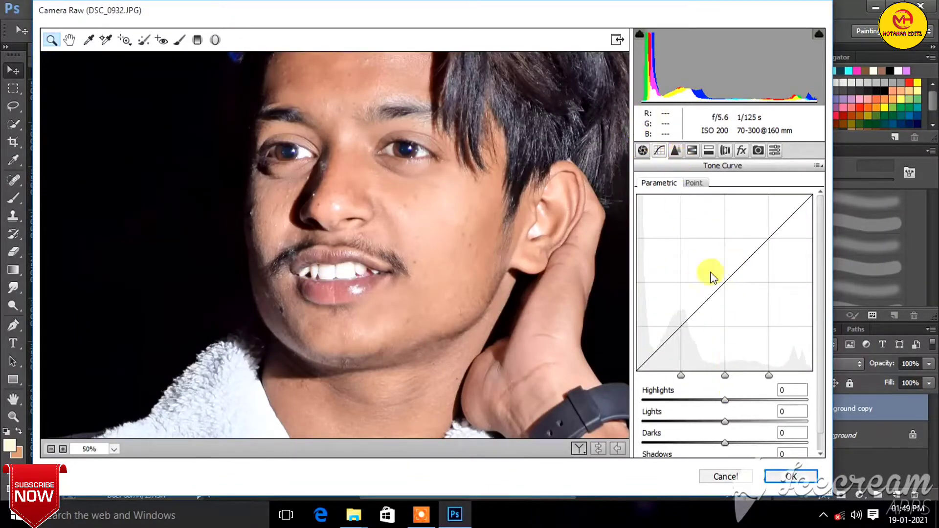
pyautogui.moveTo(726, 400)
pyautogui.mouseDown()
pyautogui.moveTo(750, 401)
pyautogui.moveTo(742, 421)
pyautogui.mouseUp()
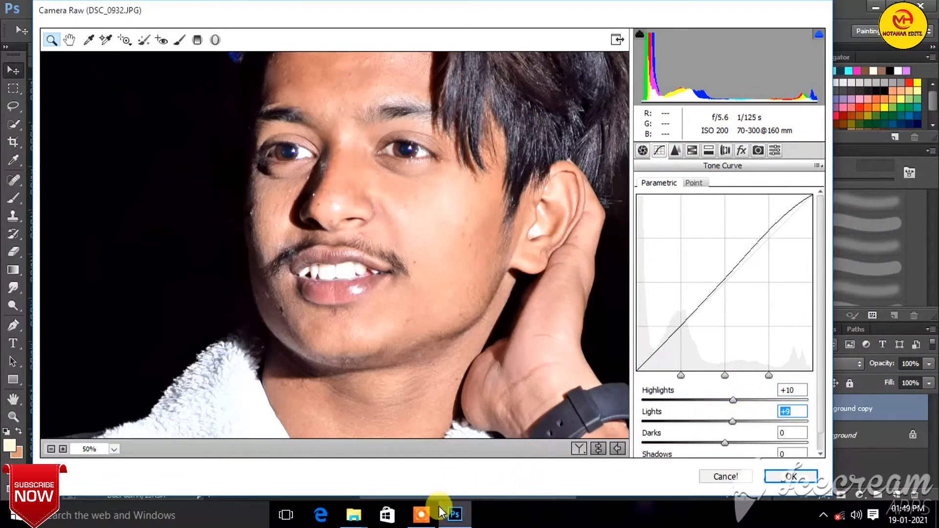
pyautogui.click(421, 515)
pyautogui.click(485, 494)
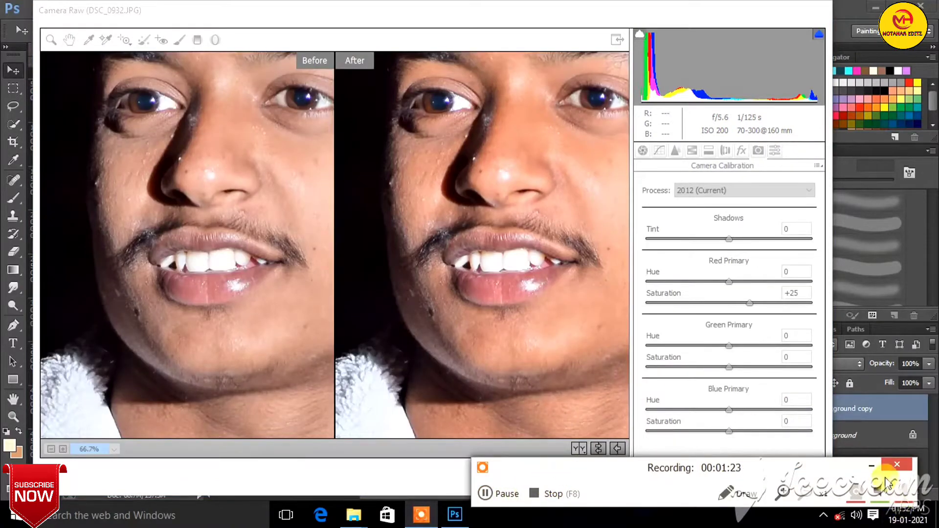
pyautogui.click(872, 466)
pyautogui.scroll(3, 534, 304)
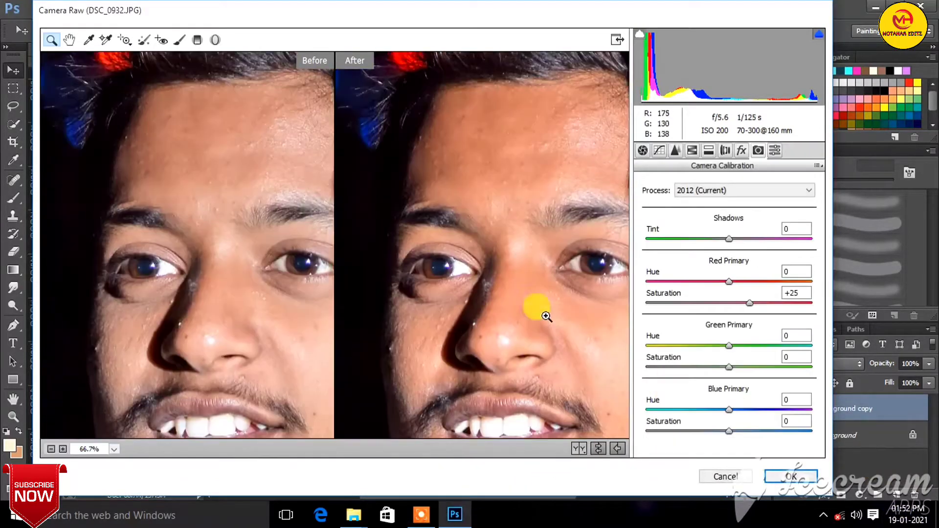
# Step: Set HSL saturation Oranges +12, Yellows +16 and Oranges hue -2, then apply Camera Raw
pyautogui.click(709, 151)
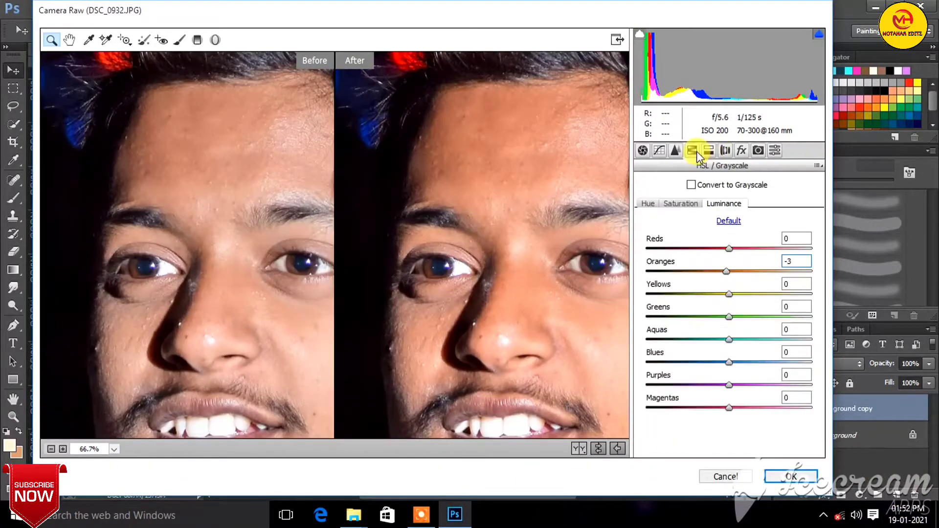
pyautogui.click(678, 203)
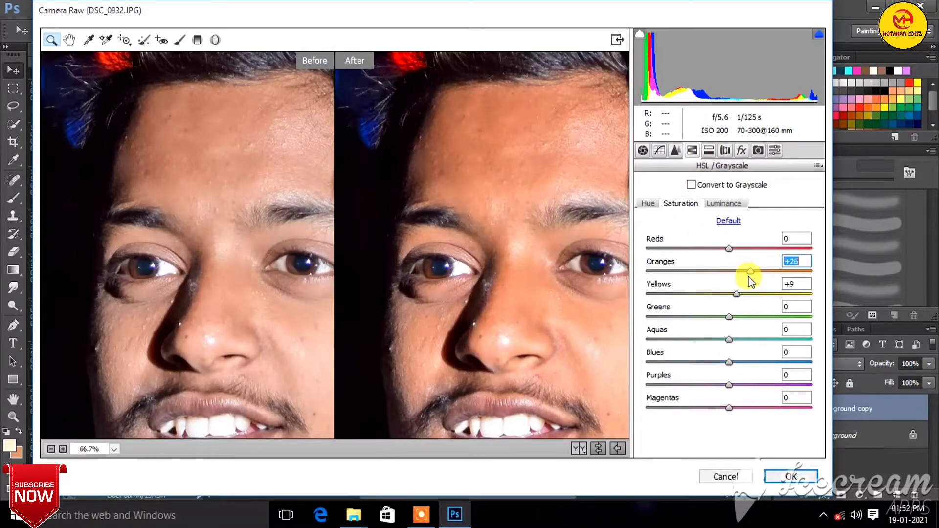
pyautogui.moveTo(741, 294); pyautogui.dragTo(762, 298)
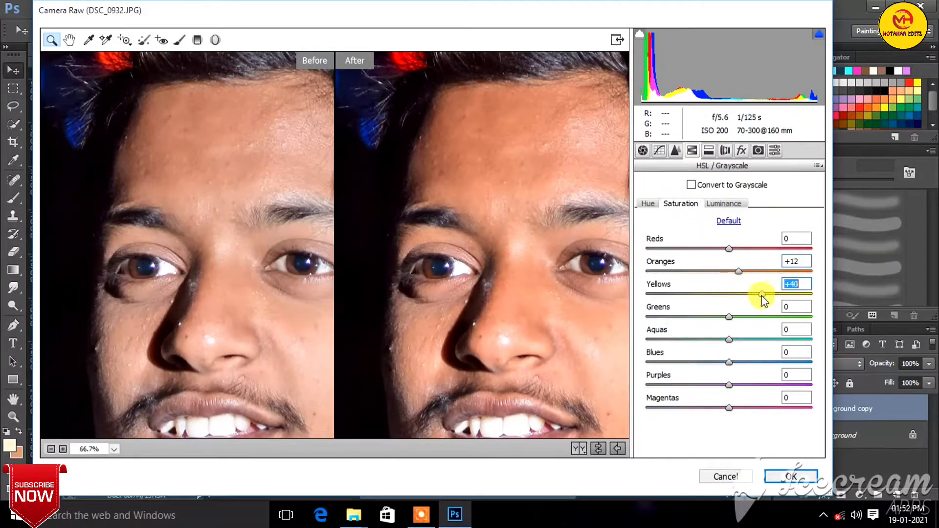
pyautogui.hotkey('ctrl', '-')
pyautogui.hotkey('ctrl', '-')
pyautogui.hotkey('ctrl', '-')
pyautogui.hotkey('ctrl', '-')
pyautogui.hotkey('ctrl', '-')
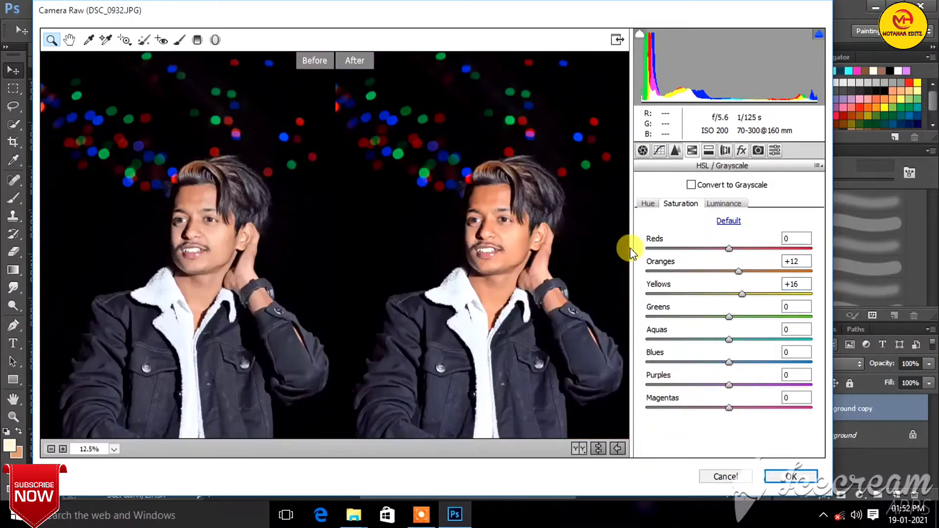
pyautogui.hotkey('ctrl', '-')
pyautogui.hotkey('ctrl', '+')
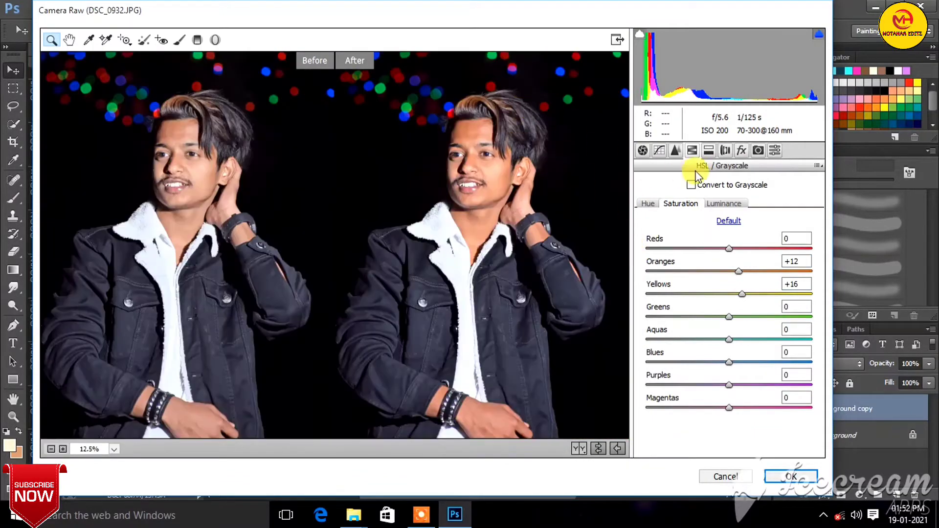
pyautogui.click(657, 206)
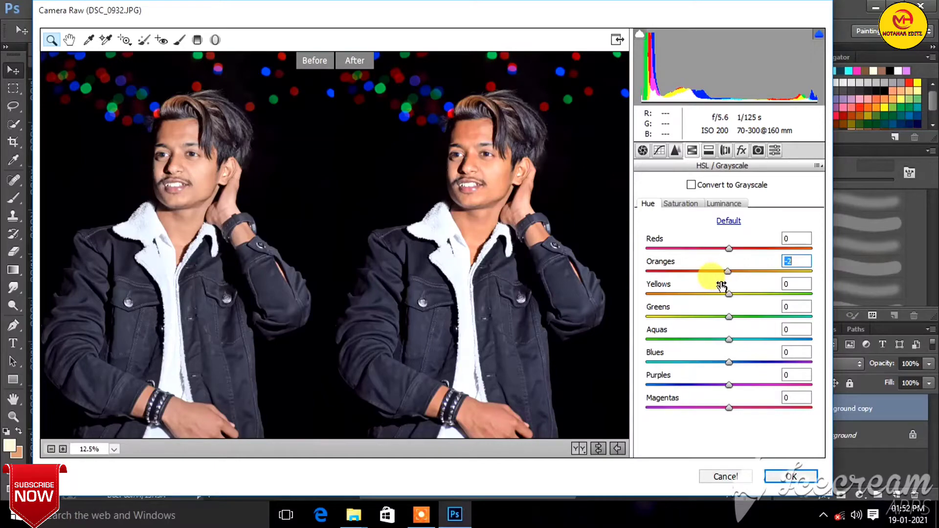
pyautogui.click(789, 477)
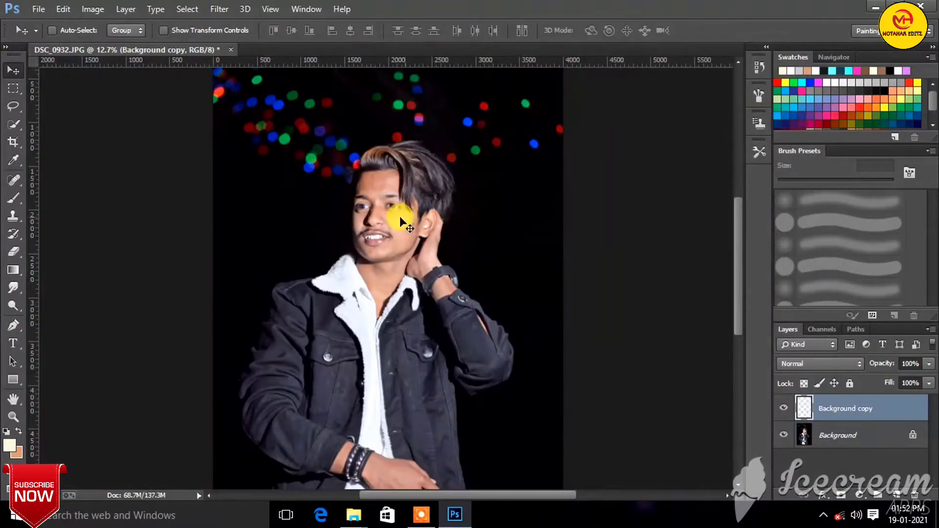
# Step: Stamp all visible layers into a new merged Layer 1
pyautogui.scroll(2, 364, 225)
pyautogui.scroll(2, 382, 210)
pyautogui.scroll(2, 384, 231)
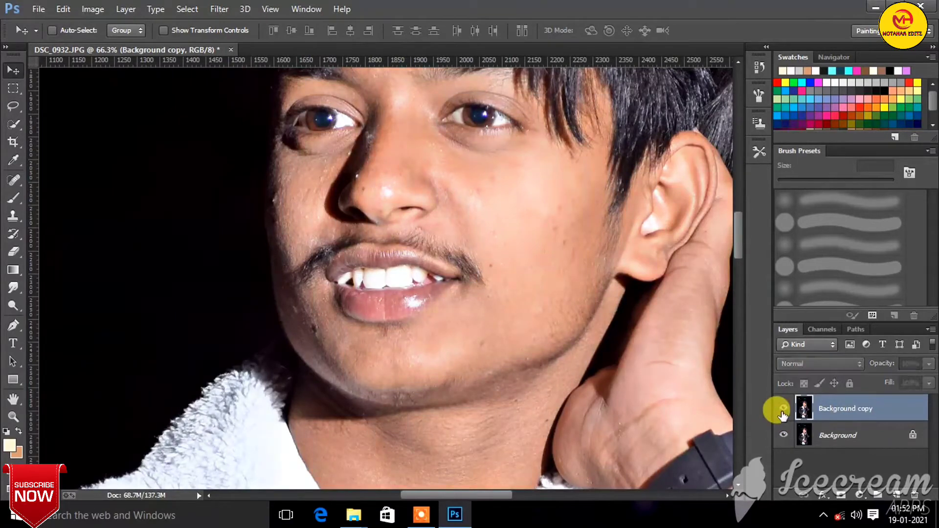
pyautogui.scroll(3, 512, 262)
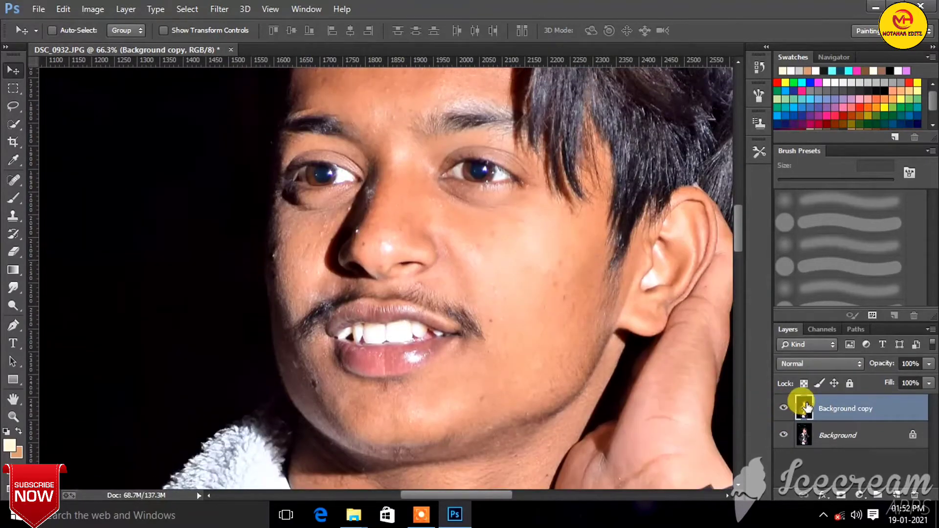
pyautogui.hotkey('ctrl', 'z')
pyautogui.hotkey('ctrl', 'alt', 'shift', 'e')
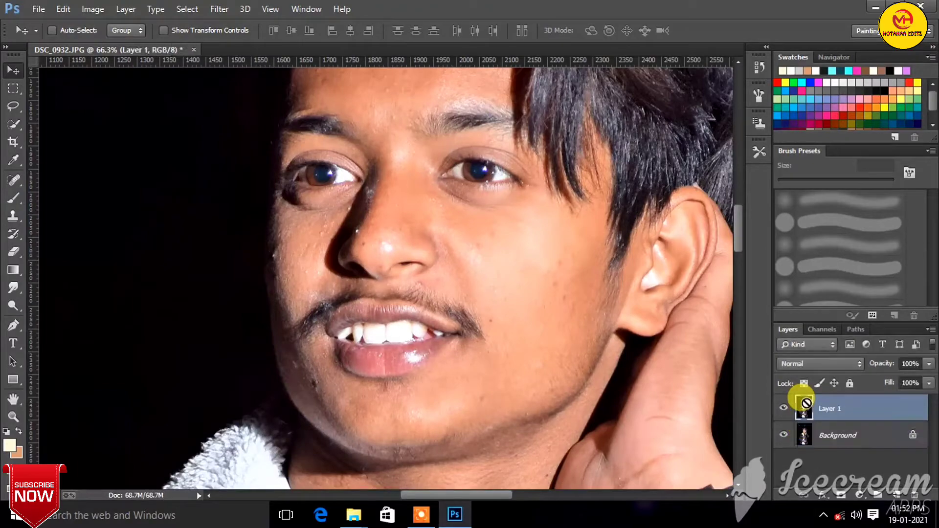
pyautogui.scroll(2, 241, 214)
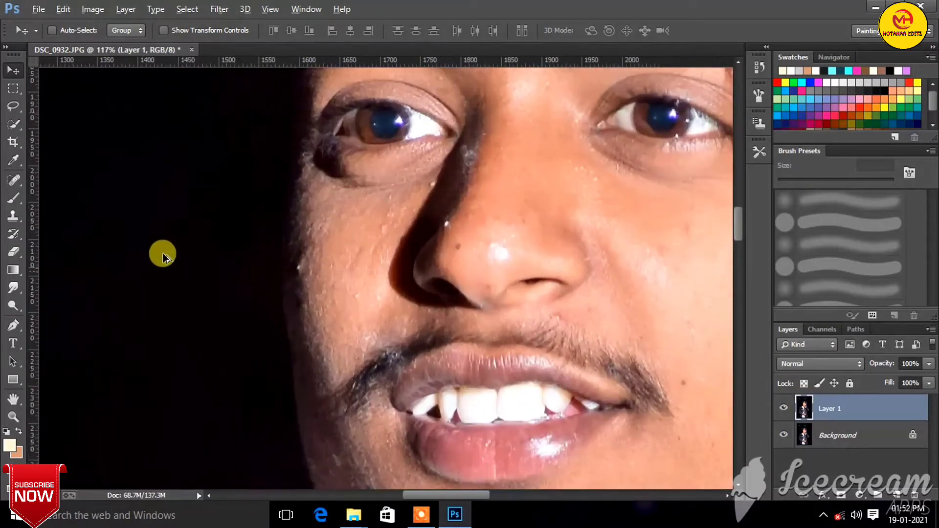
# Step: Spot-heal the blemish at the cheek edge and the white speck beside the nose
pyautogui.click(13, 180)
pyautogui.scroll(5, 251, 315)
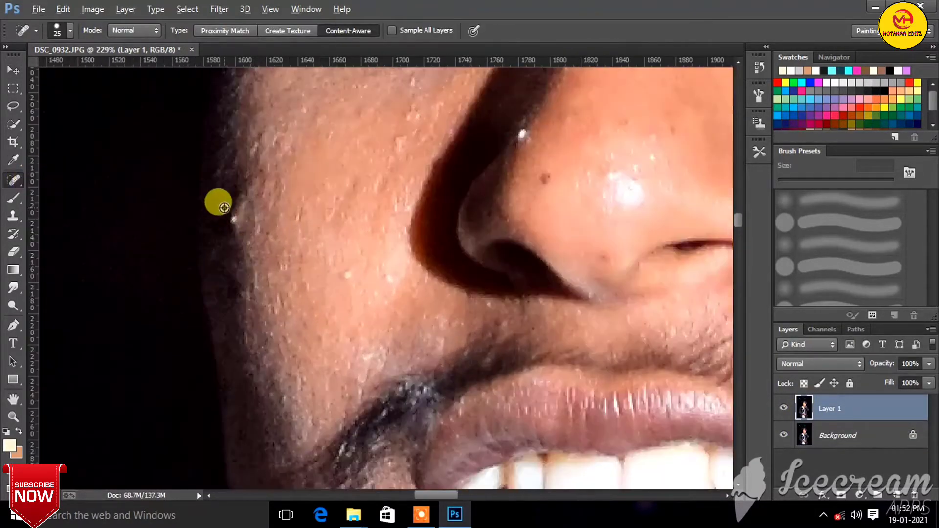
pyautogui.keyDown('alt'); pyautogui.rightClick(225, 216); pyautogui.keyUp('alt')
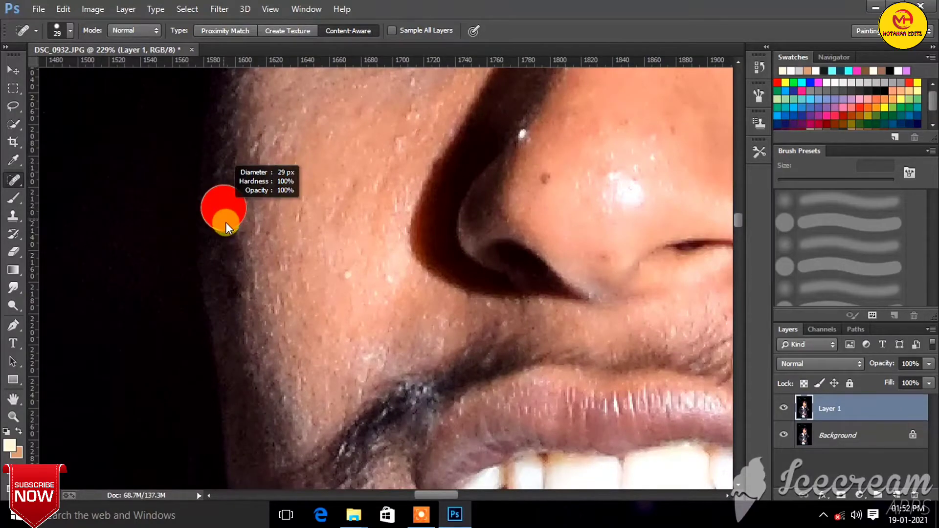
pyautogui.moveTo(216, 200); pyautogui.dragTo(273, 217)
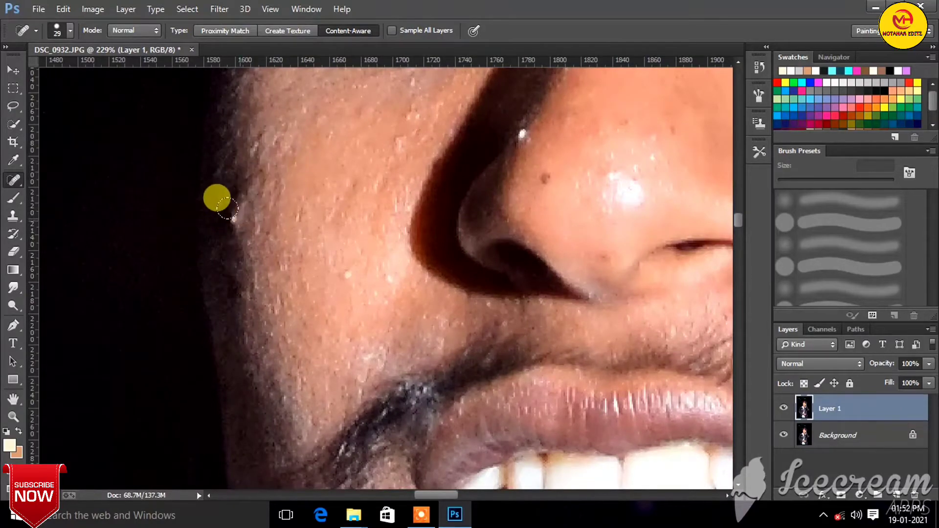
pyautogui.scroll(5, 273, 218)
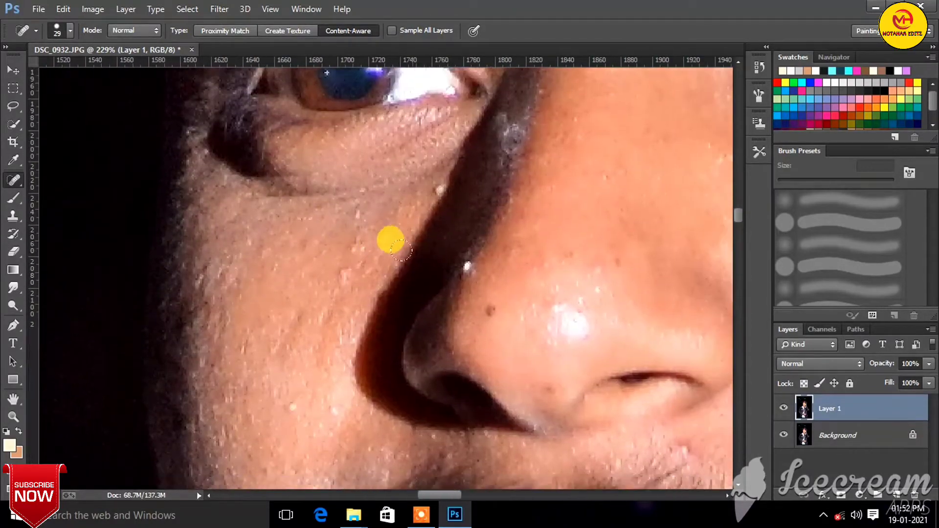
pyautogui.hscroll(3, 388, 239)
pyautogui.scroll(2, 434, 230)
pyautogui.keyDown('alt'); pyautogui.rightClick(412, 258); pyautogui.keyUp('alt')
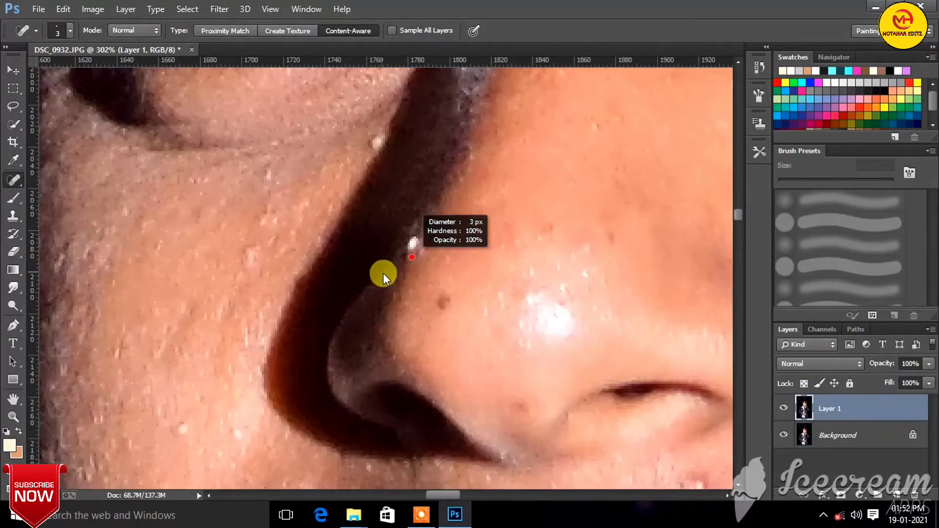
pyautogui.moveTo(383, 273); pyautogui.dragTo(410, 256)
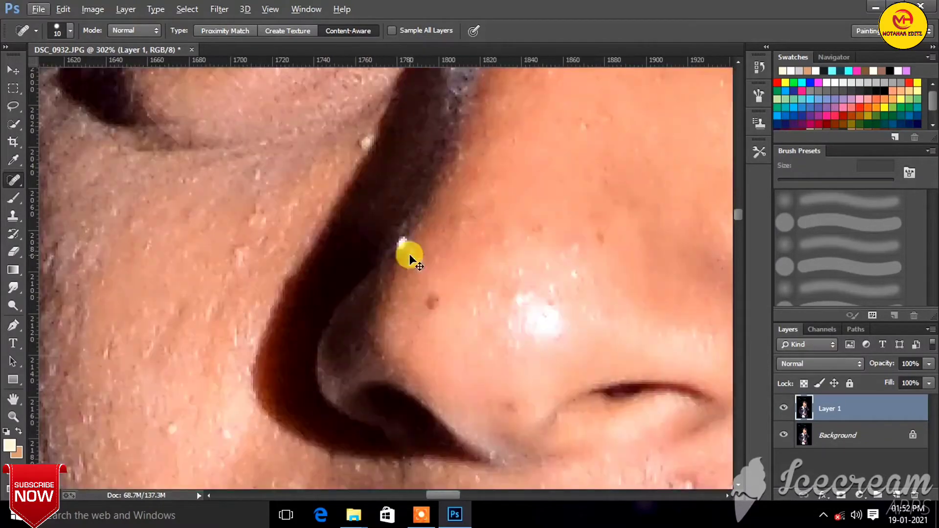
# Step: Heal the remaining chin spot with an enlarged Spot Healing Brush
pyautogui.scroll(2, 374, 218)
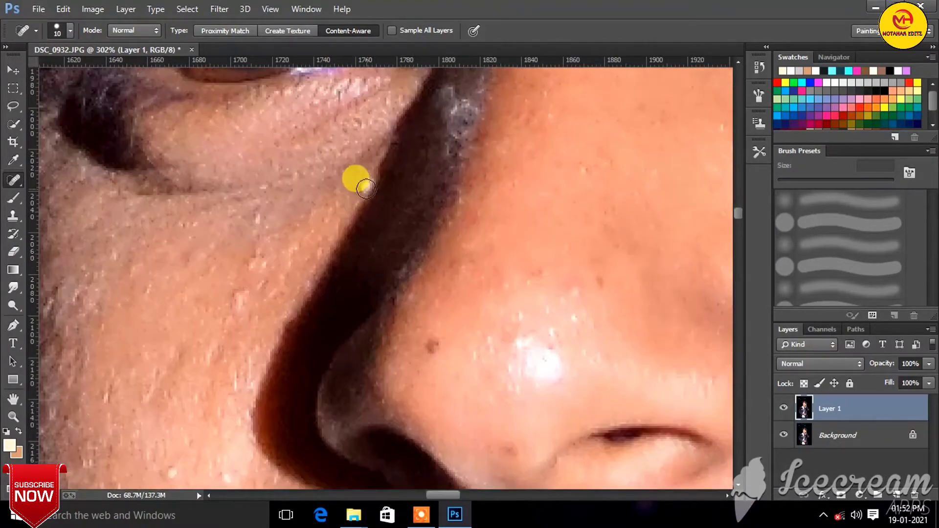
pyautogui.scroll(-2, 362, 194)
pyautogui.scroll(-2, 378, 230)
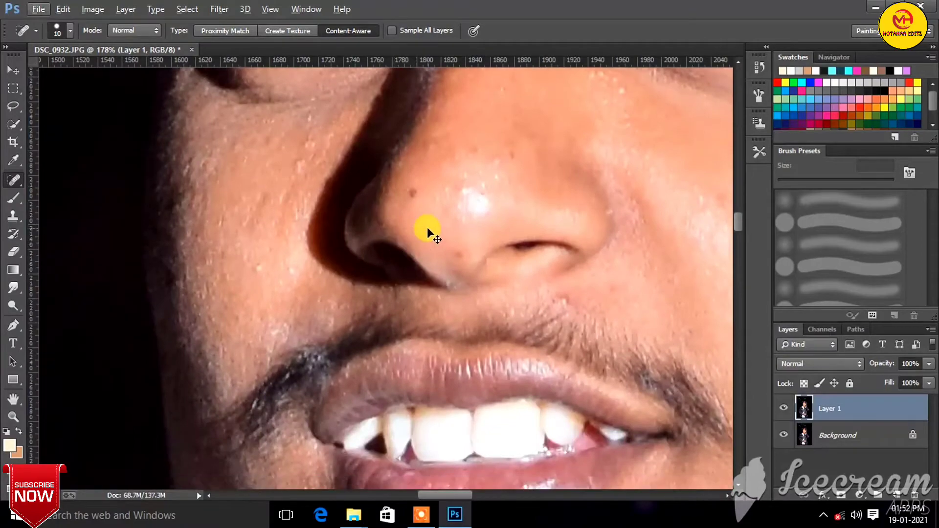
pyautogui.scroll(2, 416, 227)
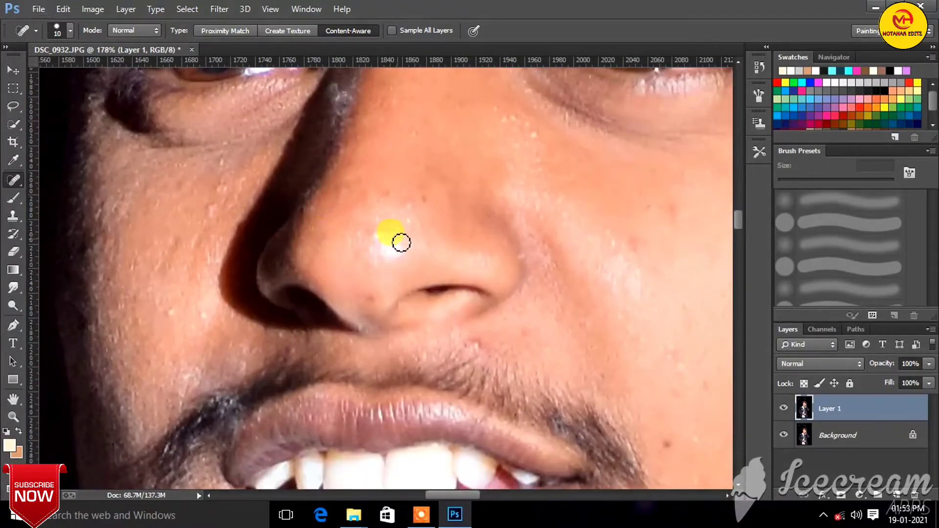
pyautogui.scroll(3, 401, 243)
pyautogui.scroll(3, 373, 178)
pyautogui.scroll(3, 390, 204)
pyautogui.scroll(2, 410, 210)
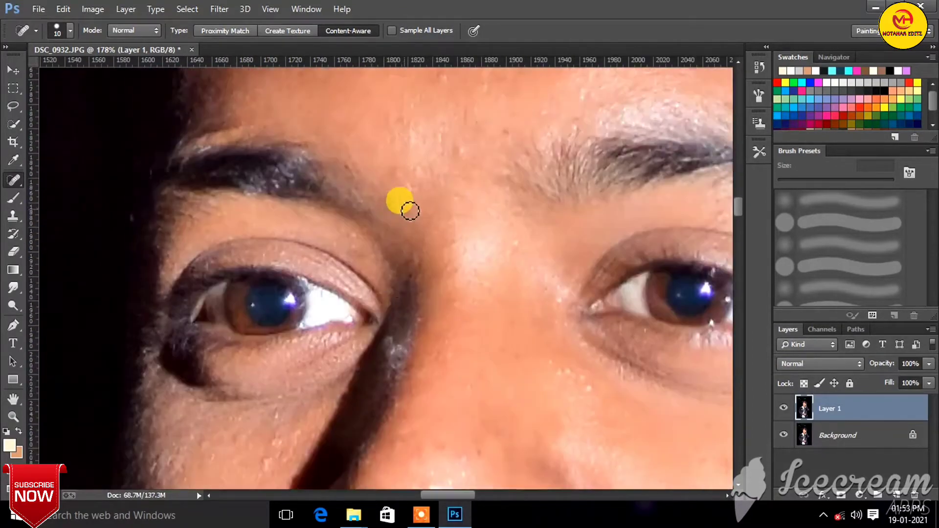
pyautogui.scroll(3, 410, 210)
pyautogui.scroll(-2, 464, 216)
pyautogui.scroll(-2, 466, 220)
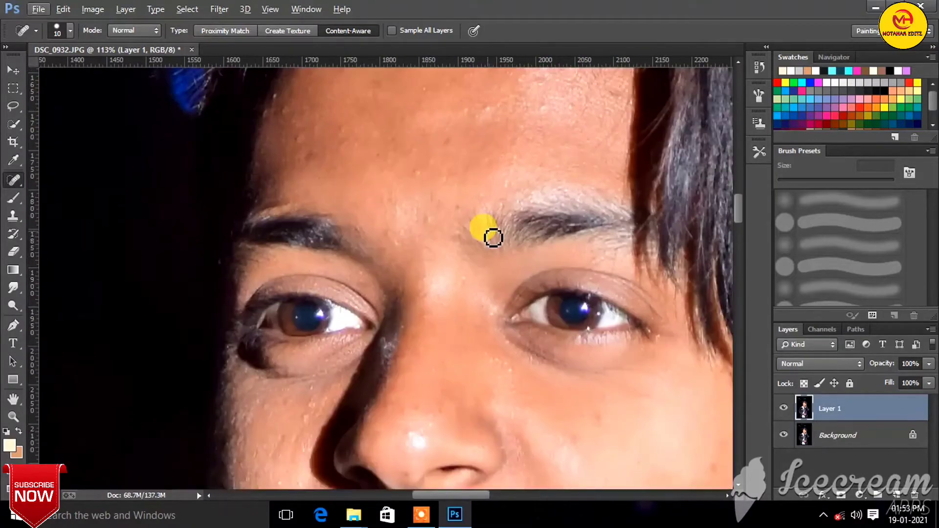
pyautogui.scroll(-3, 493, 238)
pyautogui.hscroll(2, 562, 294)
pyautogui.hscroll(2, 564, 308)
pyautogui.hscroll(2, 446, 337)
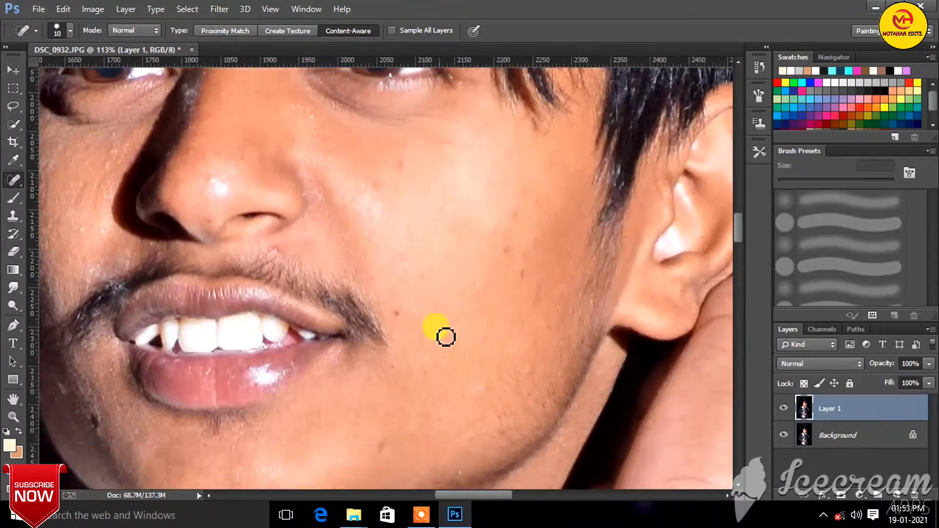
pyautogui.scroll(3, 446, 337)
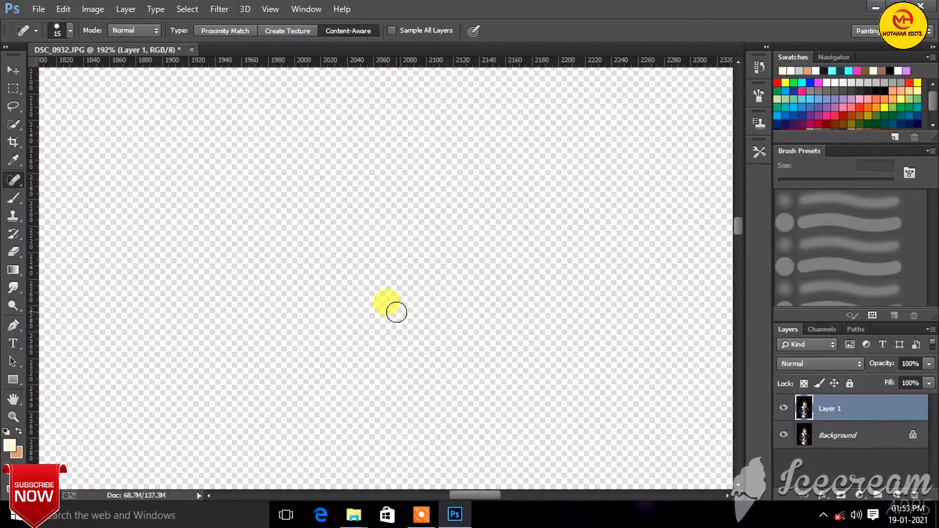
pyautogui.hscroll(-1, 440, 300)
pyautogui.scroll(1, 426, 310)
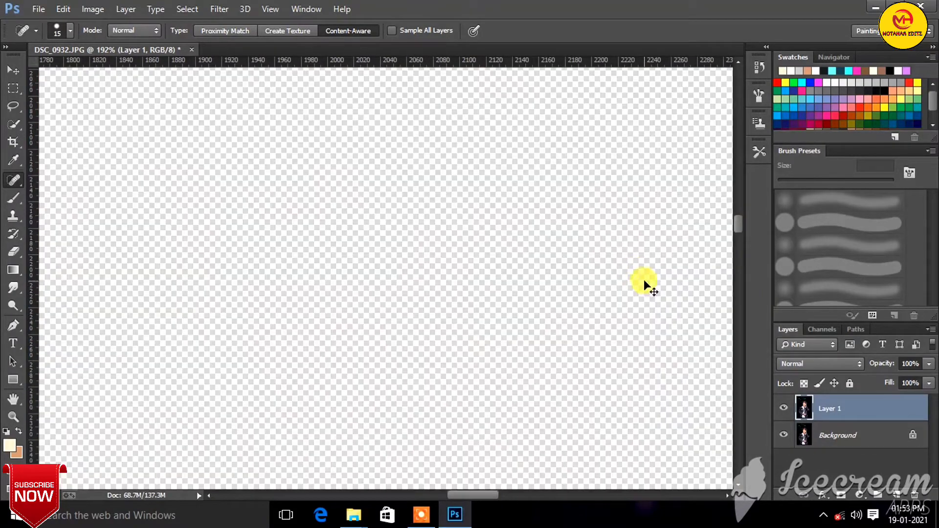
pyautogui.hscroll(1, 596, 298)
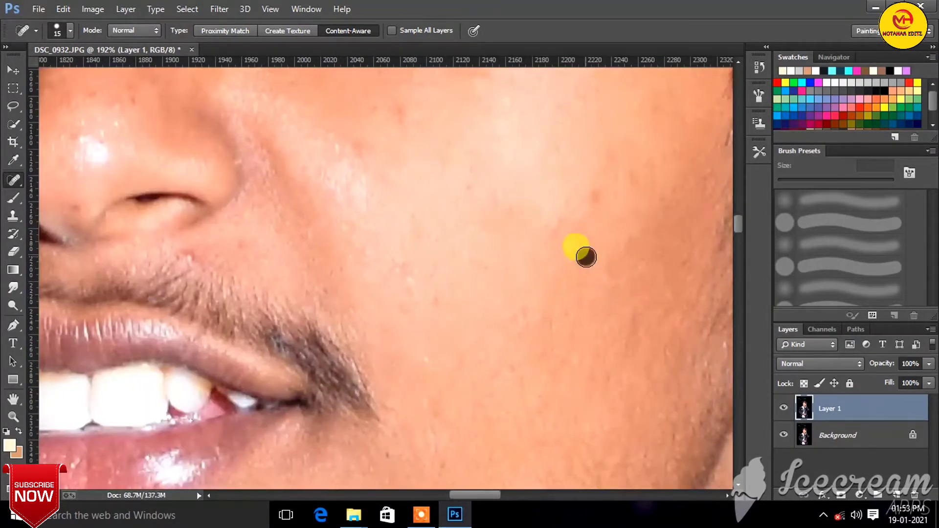
pyautogui.scroll(-3, 553, 265)
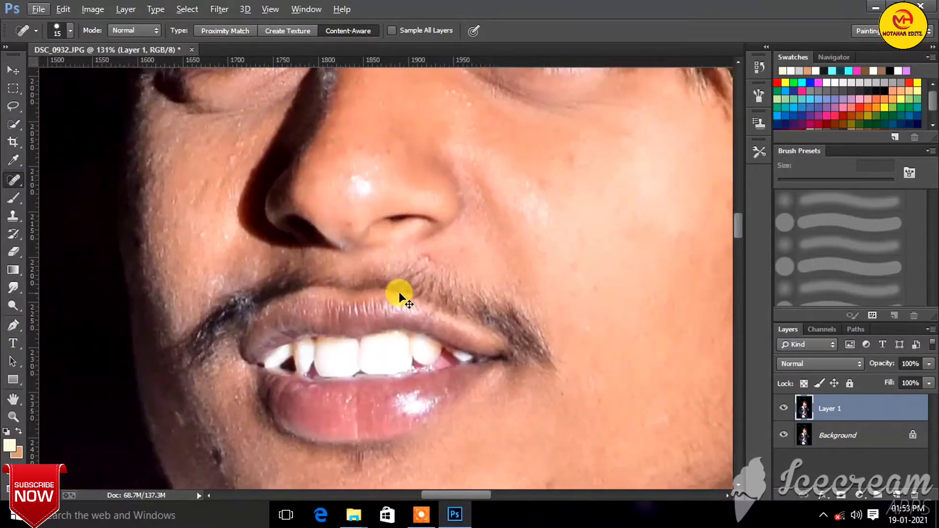
pyautogui.scroll(1, 329, 319)
pyautogui.scroll(1, 303, 333)
pyautogui.scroll(2, 294, 318)
pyautogui.scroll(2, 291, 311)
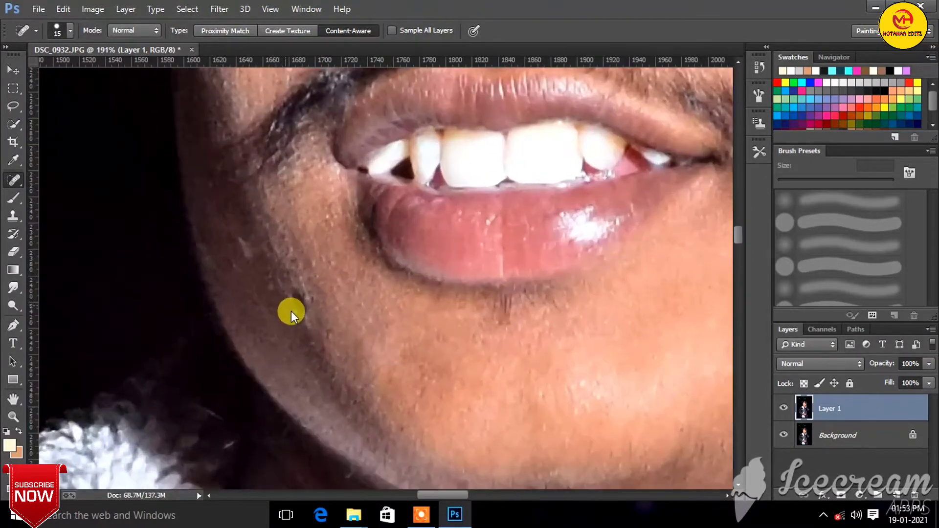
pyautogui.keyDown('alt'); pyautogui.rightClick(293, 312); pyautogui.keyUp('alt')
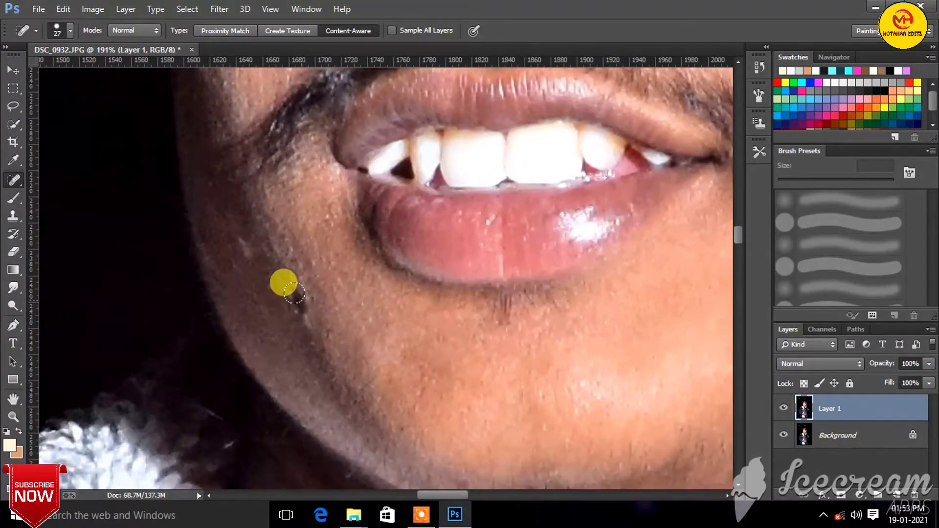
pyautogui.hscroll(1, 449, 331)
pyautogui.scroll(-1, 469, 328)
pyautogui.scroll(-2, 494, 331)
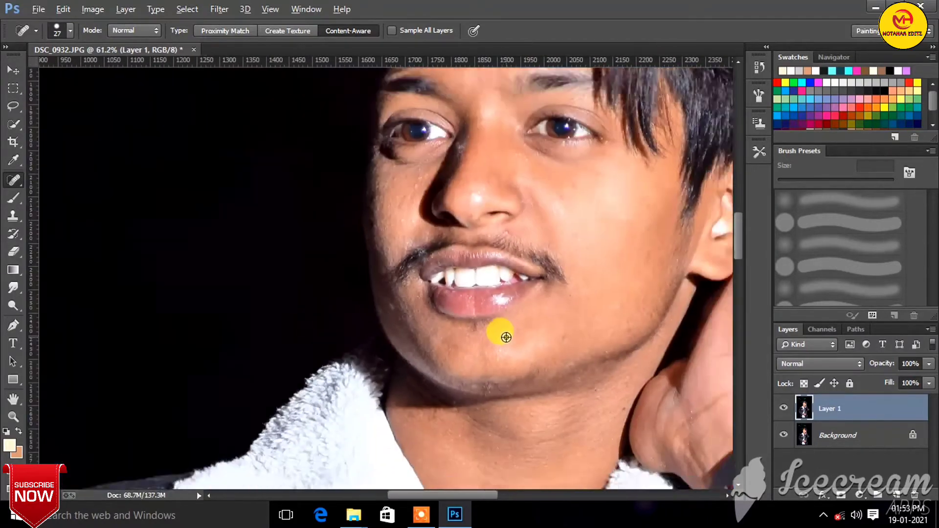
pyautogui.scroll(-1, 523, 327)
pyautogui.scroll(-1, 528, 304)
pyautogui.scroll(-1, 514, 309)
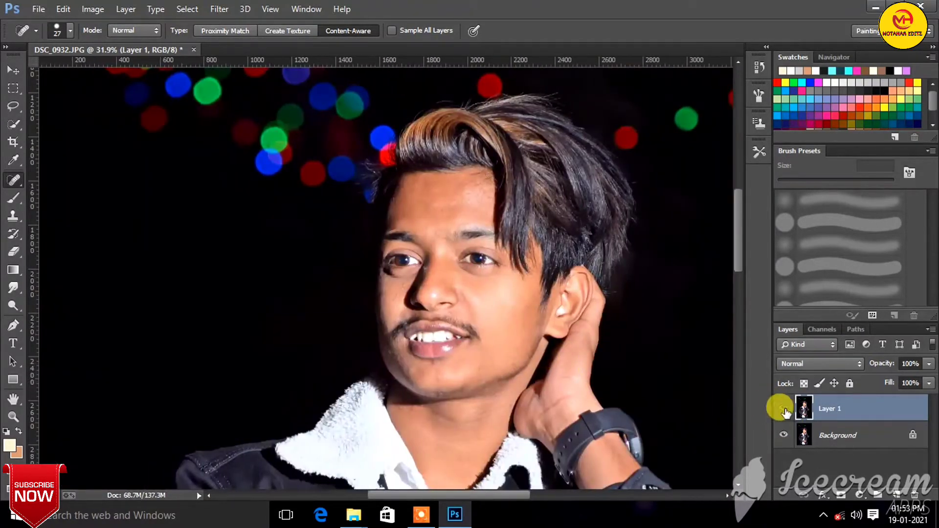
# Step: Toggle Layer 1's visibility to compare the retouching before and after
pyautogui.click(785, 409)
pyautogui.hscroll(1, 415, 326)
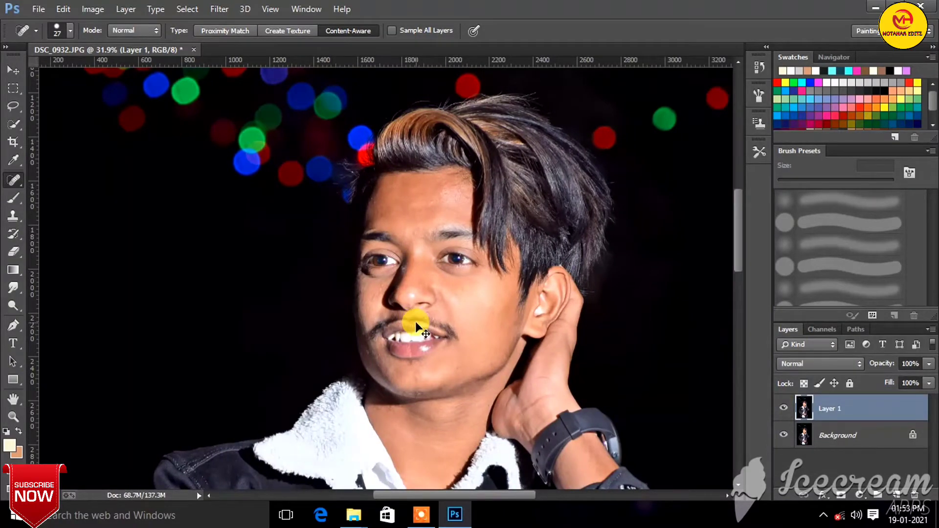
pyautogui.hscroll(1, 236, 210)
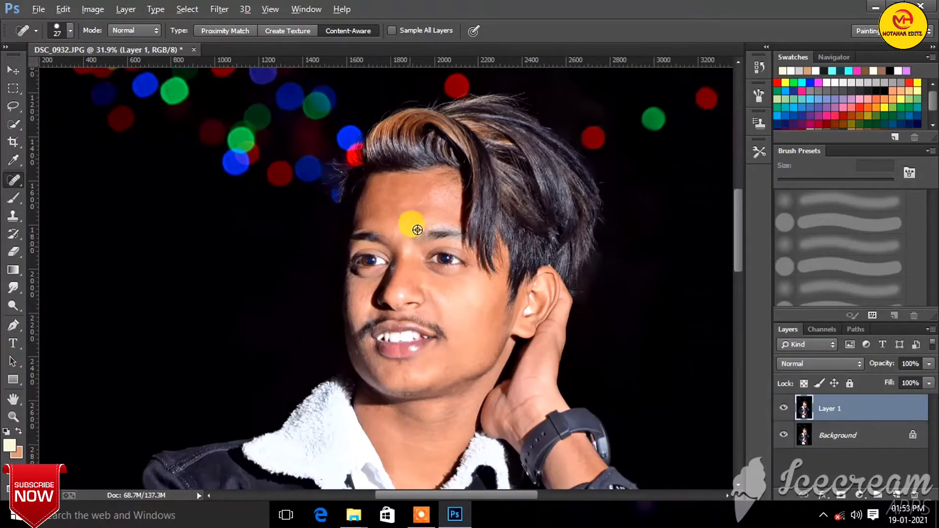
pyautogui.scroll(1, 426, 211)
pyautogui.scroll(-1, 426, 211)
pyautogui.scroll(-1, 425, 210)
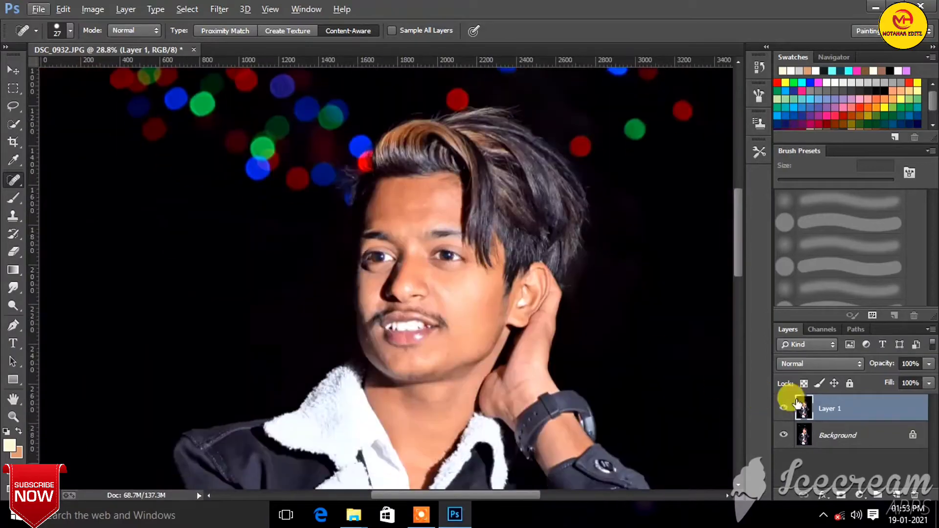
# Step: Duplicate Layer 1 and rename the copy to '1'
pyautogui.moveTo(831, 409); pyautogui.dragTo(896, 495)
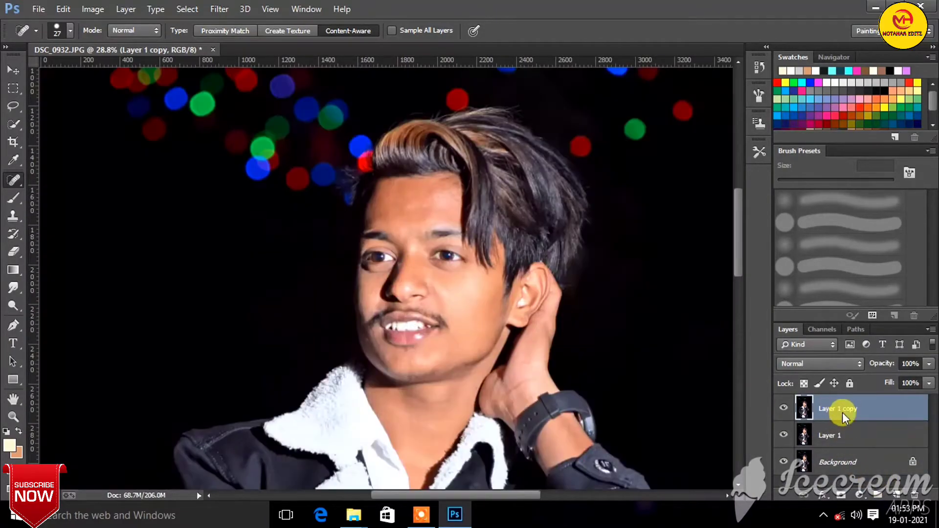
pyautogui.rightClick(843, 413)
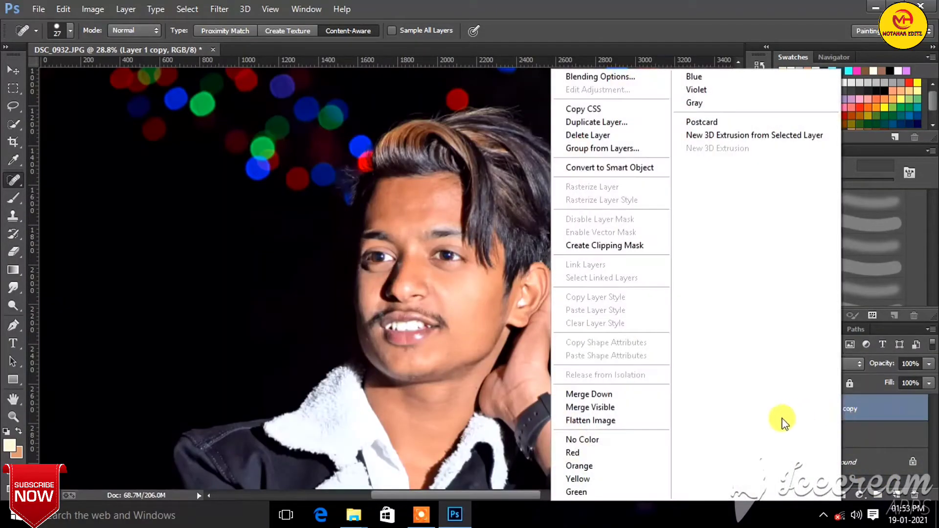
pyautogui.click(879, 411)
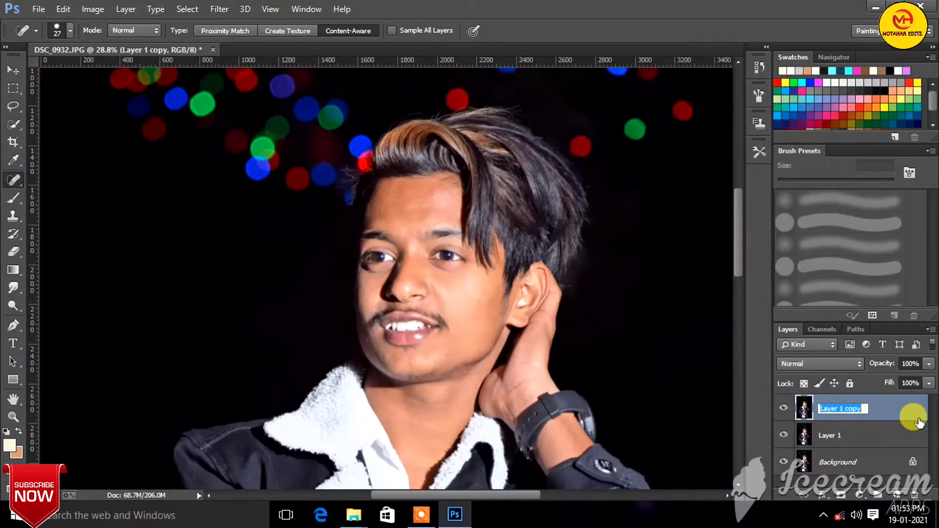
pyautogui.write('1')
pyautogui.click(850, 442)
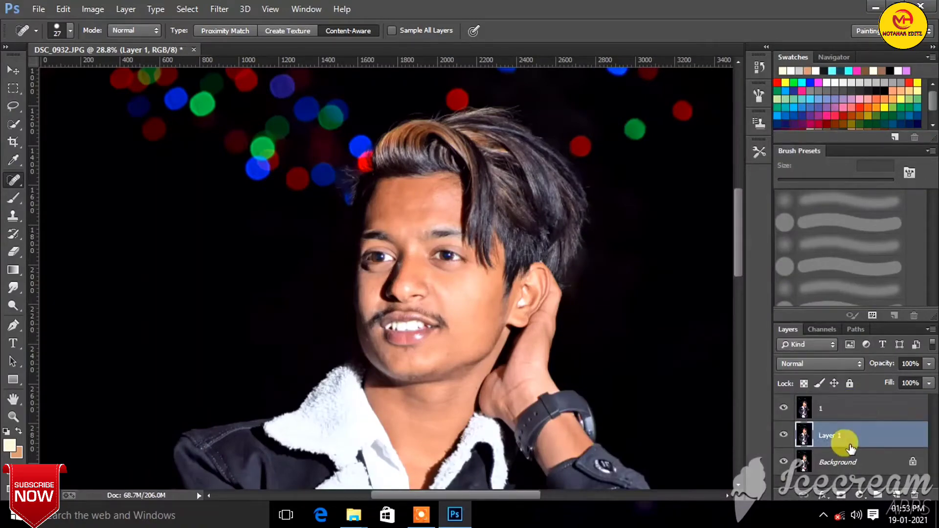
pyautogui.doubleClick(814, 430)
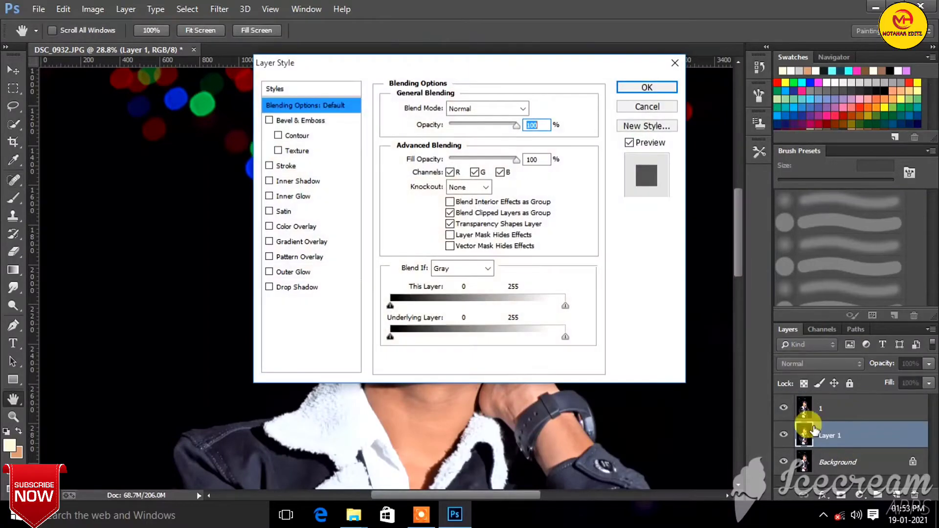
pyautogui.click(639, 100)
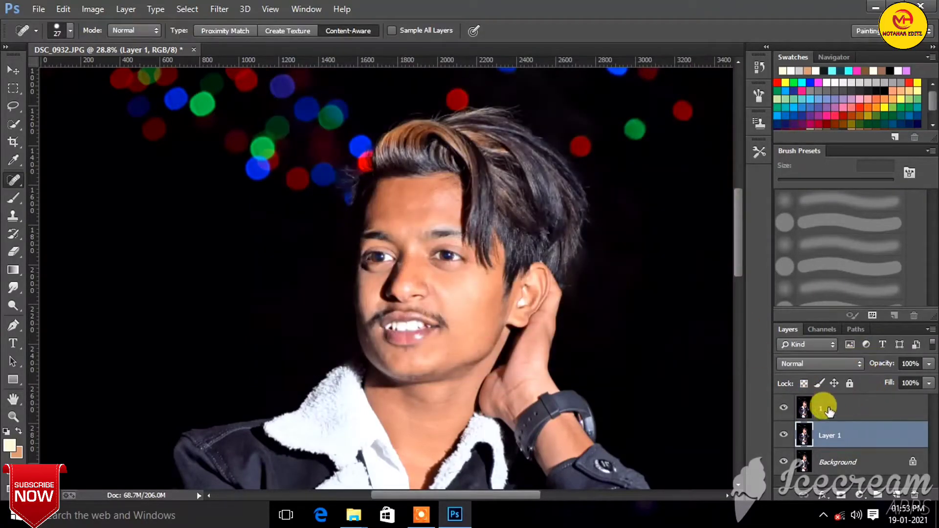
pyautogui.click(827, 409)
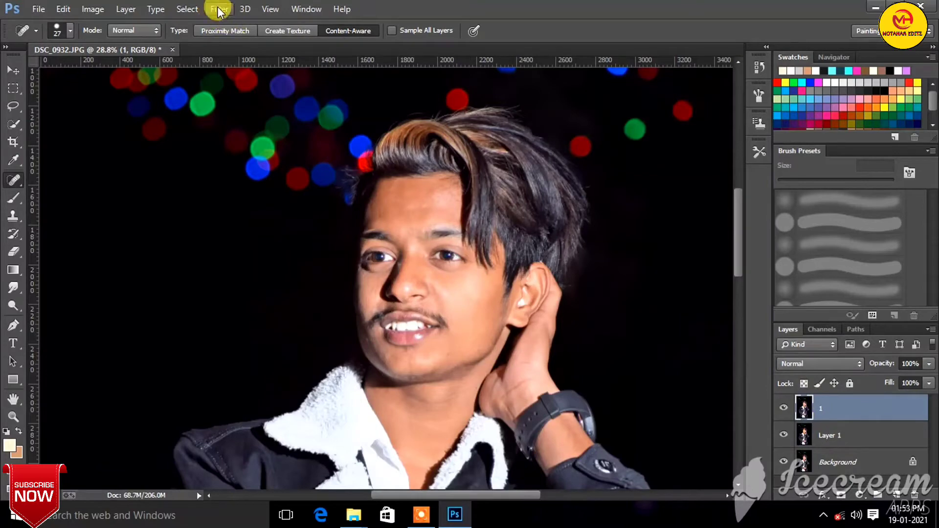
# Step: Set layer '1' to Linear Light and apply High Pass with a 0.7-pixel radius
pyautogui.click(806, 365)
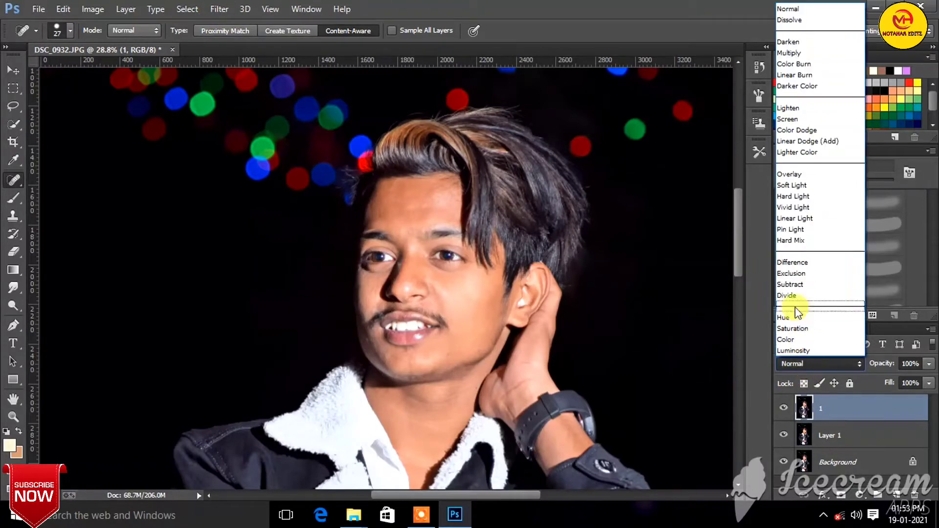
pyautogui.click(792, 220)
pyautogui.click(223, 9)
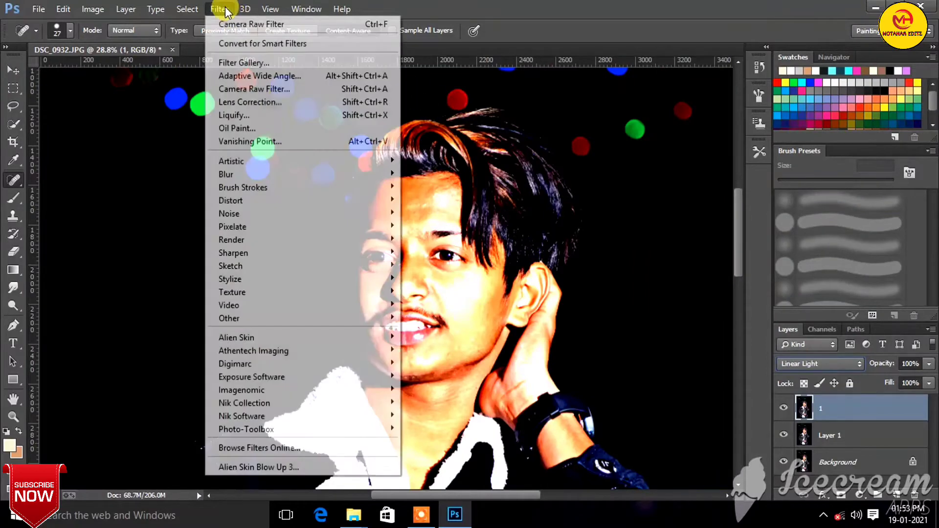
pyautogui.moveTo(229, 318)
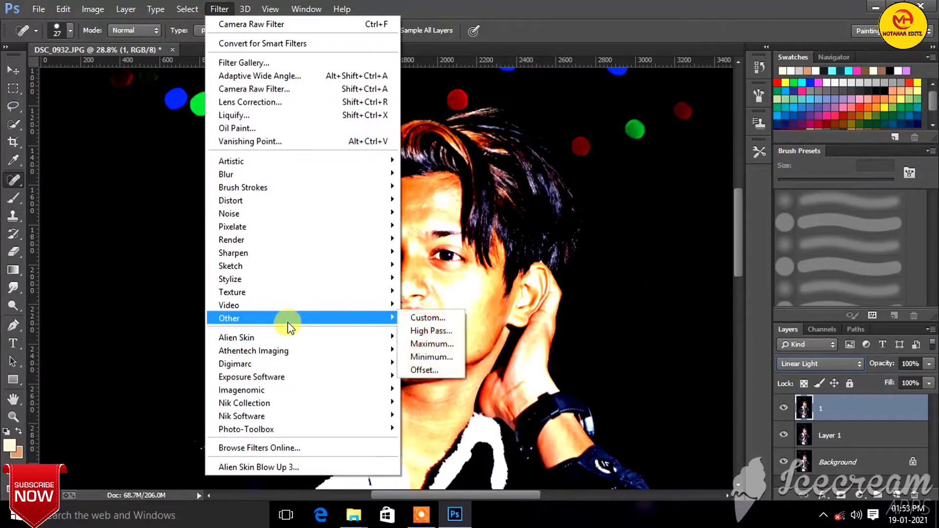
pyautogui.click(428, 331)
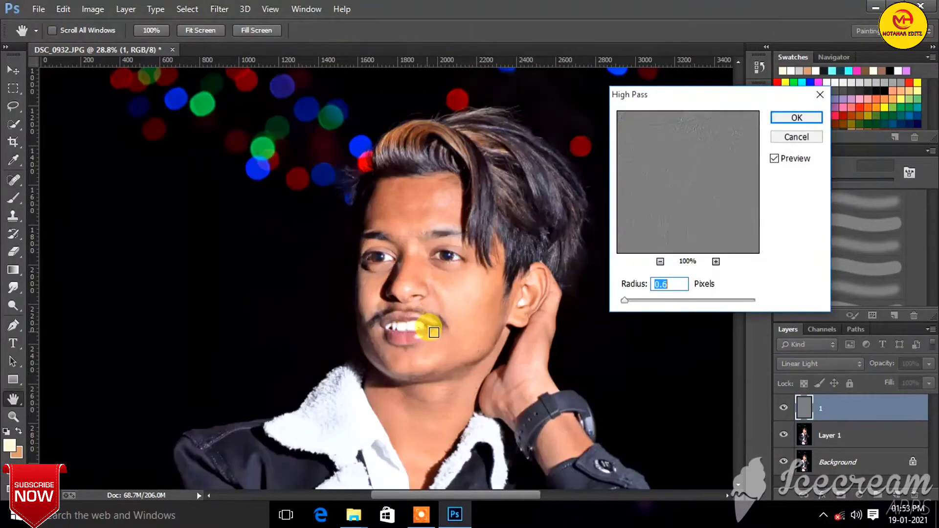
pyautogui.scroll(1, 482, 355)
pyautogui.scroll(1, 482, 354)
pyautogui.scroll(1, 482, 355)
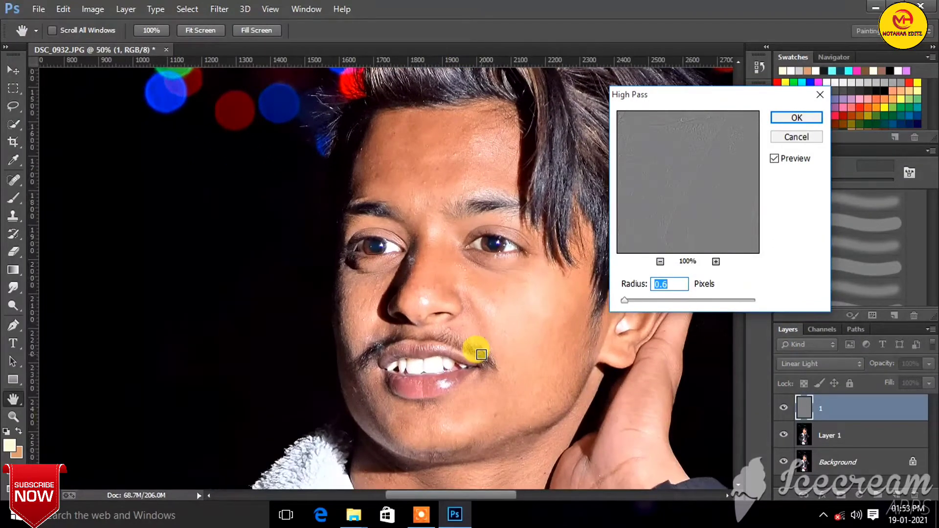
pyautogui.scroll(1, 481, 354)
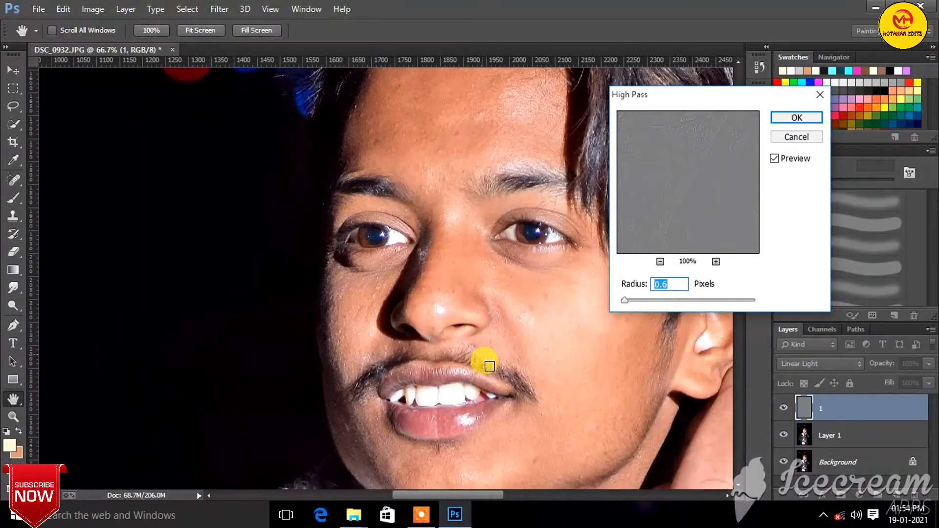
pyautogui.moveTo(483, 497); pyautogui.dragTo(495, 500)
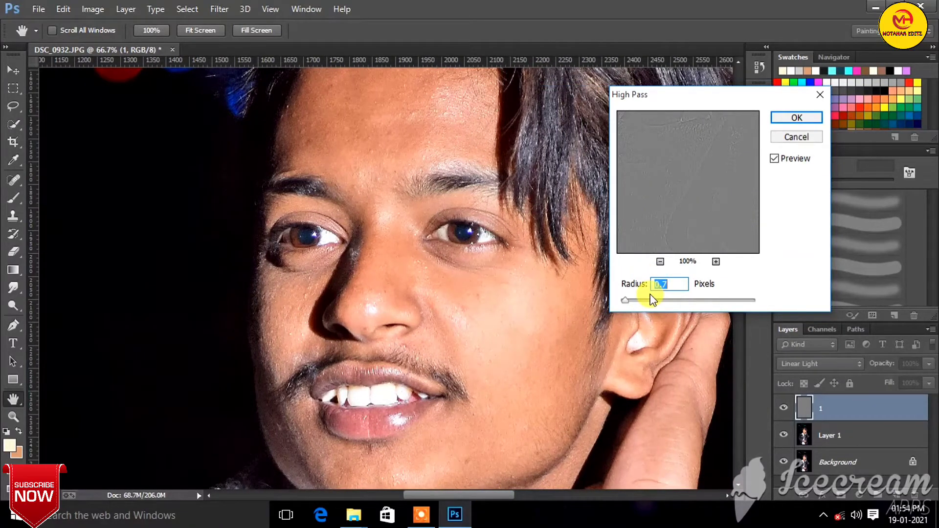
pyautogui.click(797, 118)
# Step: Apply a 0.4-pixel Gaussian Blur to Layer 1 beneath the sharpening layer
pyautogui.click(826, 440)
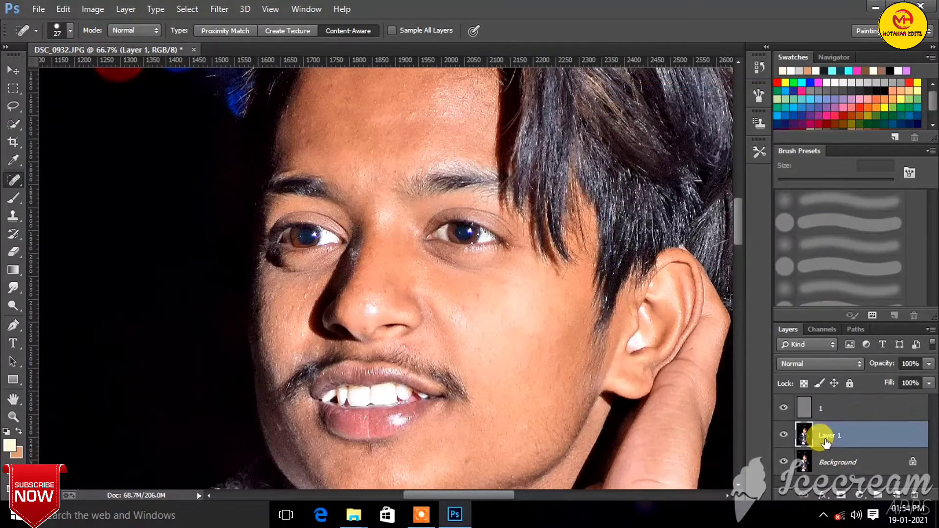
pyautogui.click(219, 9)
pyautogui.moveTo(226, 174)
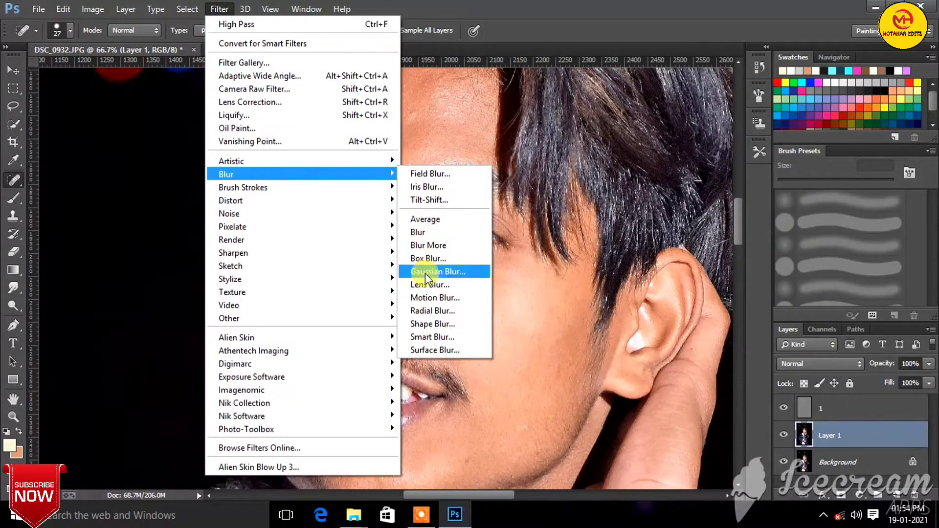
pyautogui.click(420, 271)
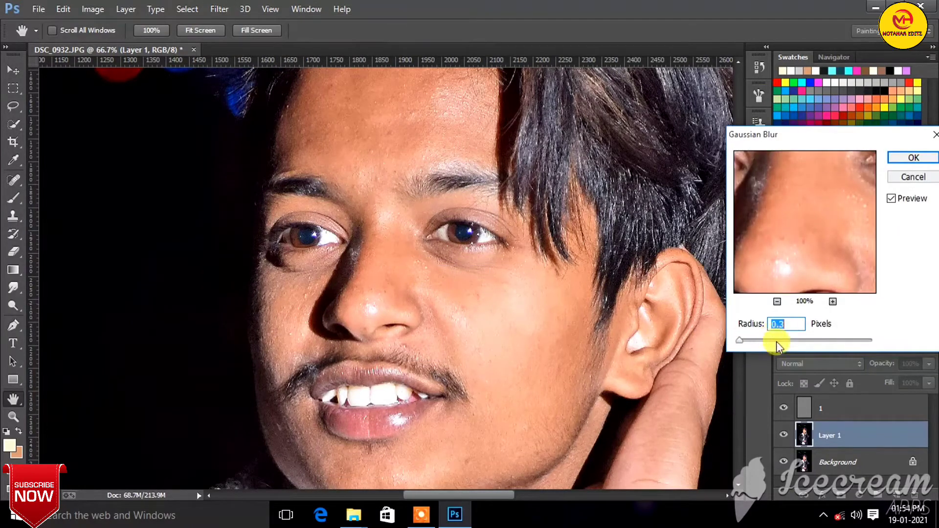
pyautogui.press('Up')
pyautogui.press('Up')
pyautogui.click(922, 158)
pyautogui.press('j')
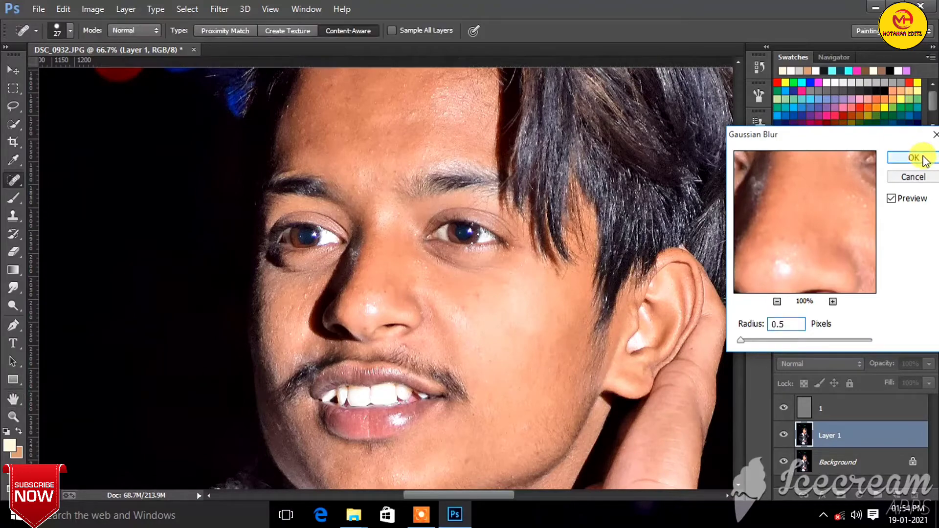
pyautogui.click(13, 200)
# Step: Switch to the Mixer Brush Tool and enlarge the brush to about 161 px
pyautogui.rightClick(13, 200)
pyautogui.click(62, 235)
pyautogui.scroll(1, 286, 212)
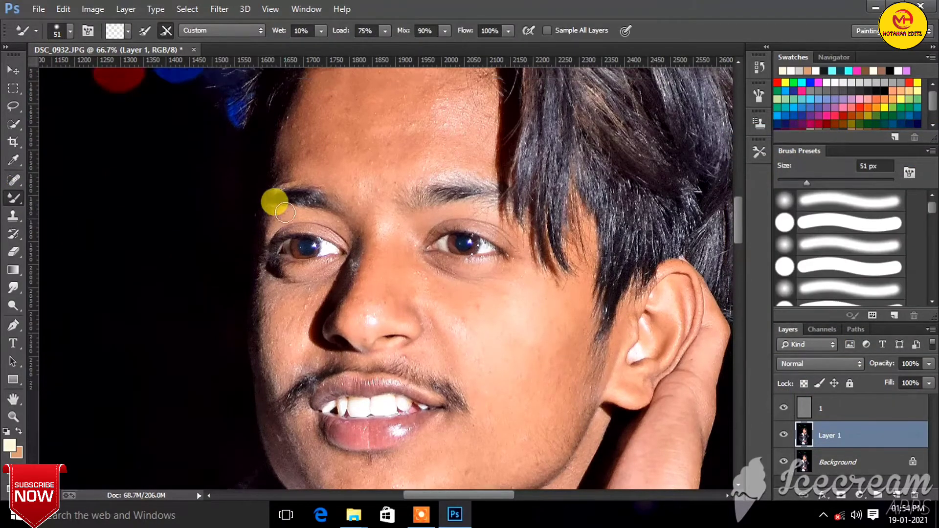
pyautogui.scroll(2, 285, 212)
pyautogui.scroll(1, 325, 183)
pyautogui.moveTo(329, 184); pyautogui.dragTo(362, 201)
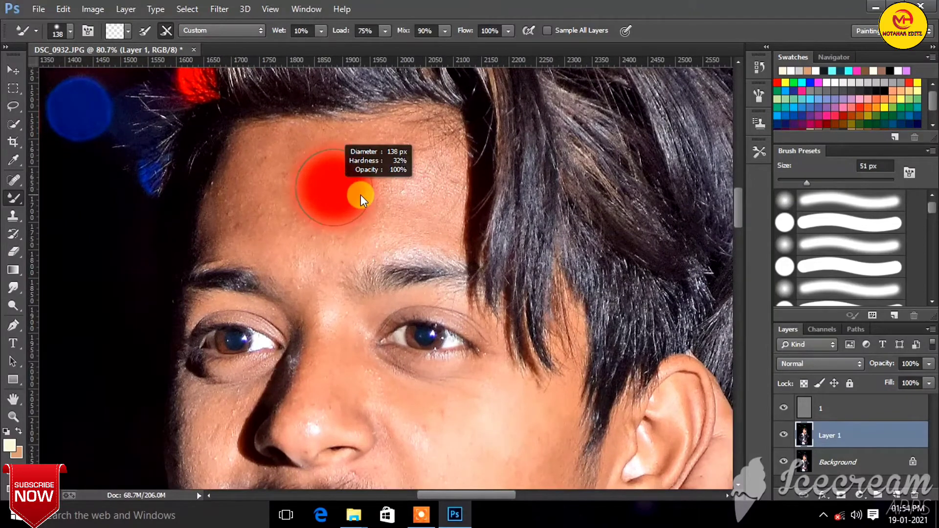
pyautogui.scroll(1, 260, 198)
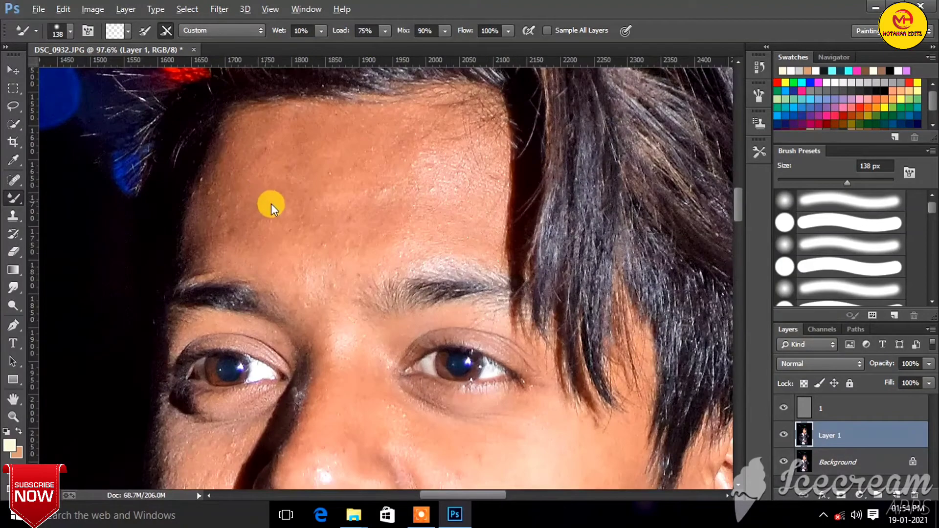
pyautogui.moveTo(269, 202); pyautogui.dragTo(270, 212)
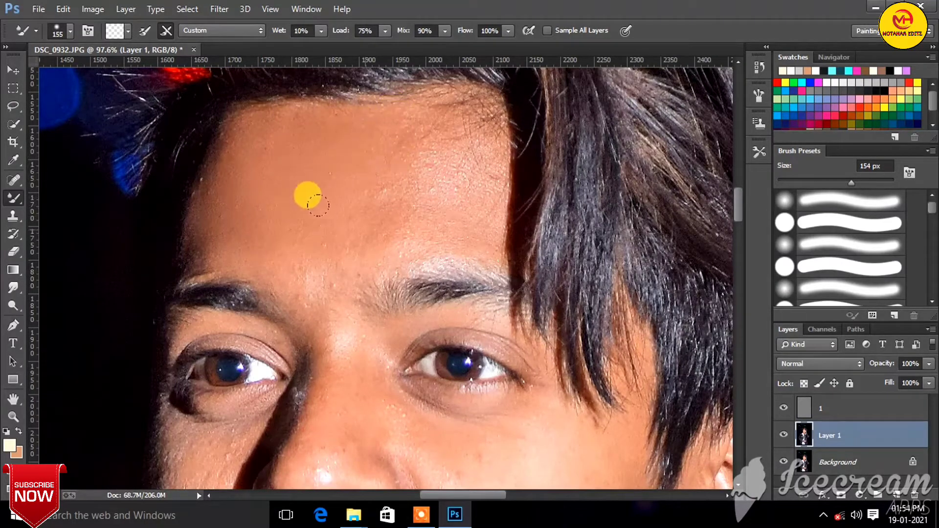
# Step: Resize the brush (196 px, then 92 px) and blend the forehead skin at 130 px
pyautogui.scroll(1, 430, 153)
pyautogui.scroll(1, 374, 162)
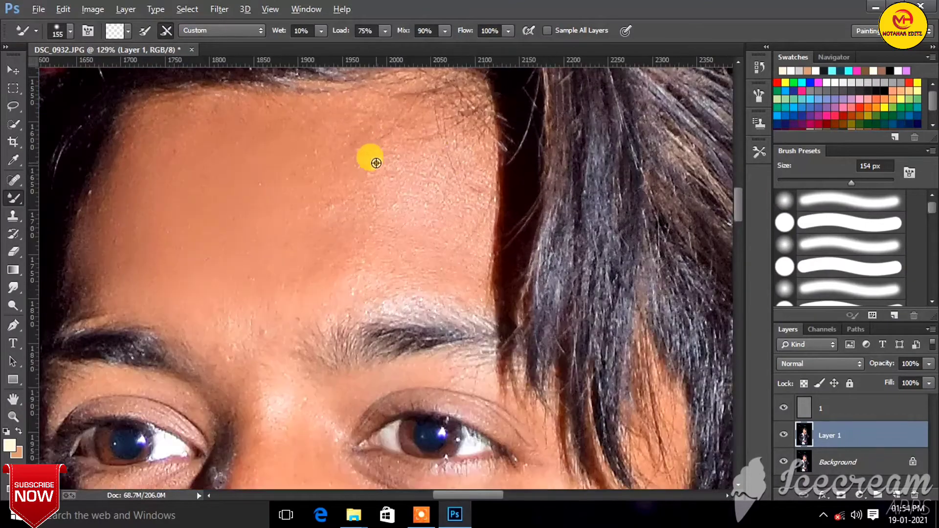
pyautogui.moveTo(373, 161); pyautogui.dragTo(385, 176)
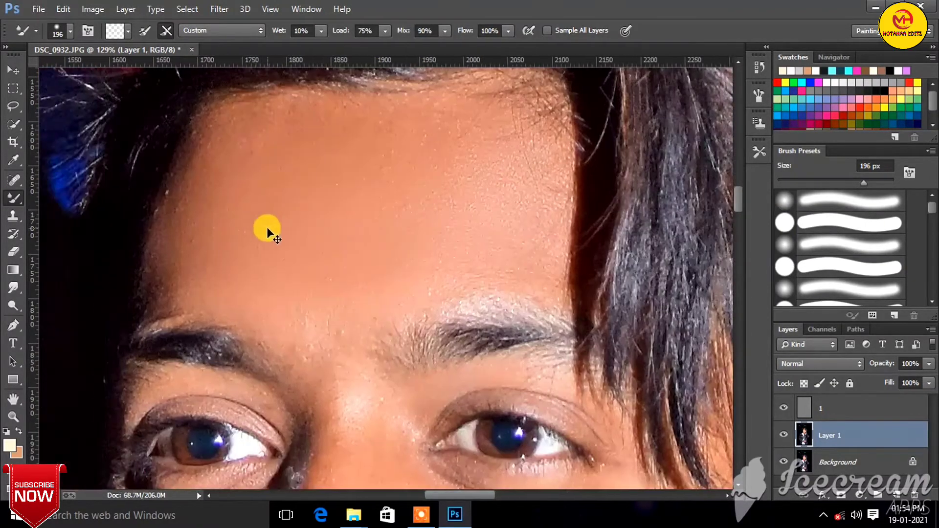
pyautogui.scroll(1, 248, 245)
pyautogui.scroll(1, 226, 260)
pyautogui.moveTo(213, 284); pyautogui.dragTo(151, 309)
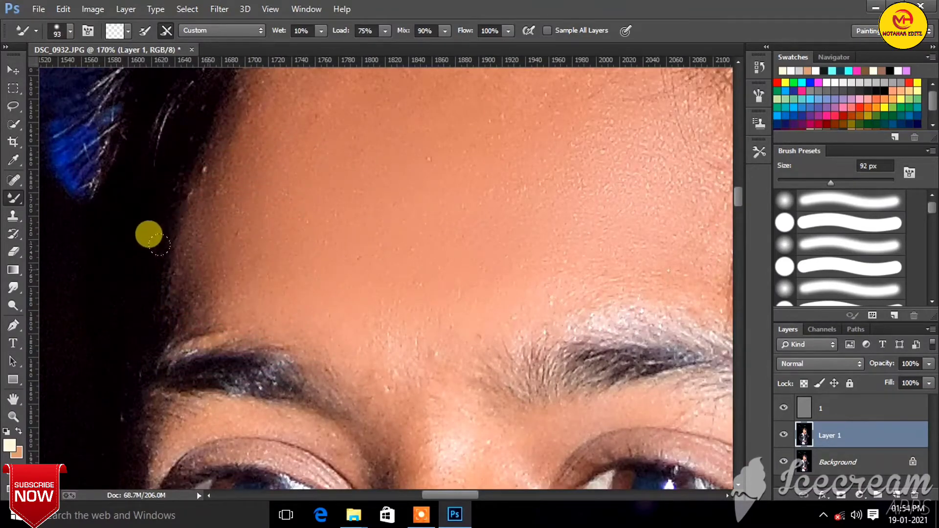
pyautogui.scroll(2, 147, 235)
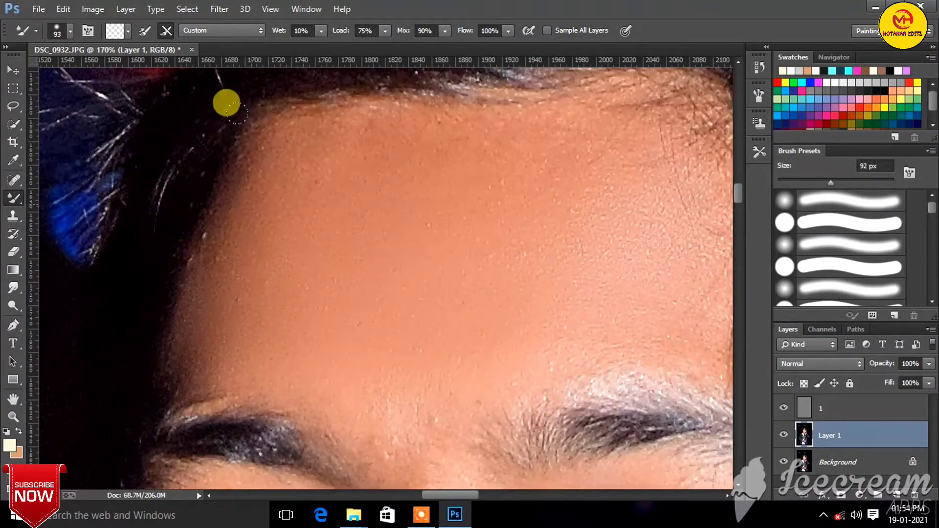
pyautogui.scroll(-2, 342, 211)
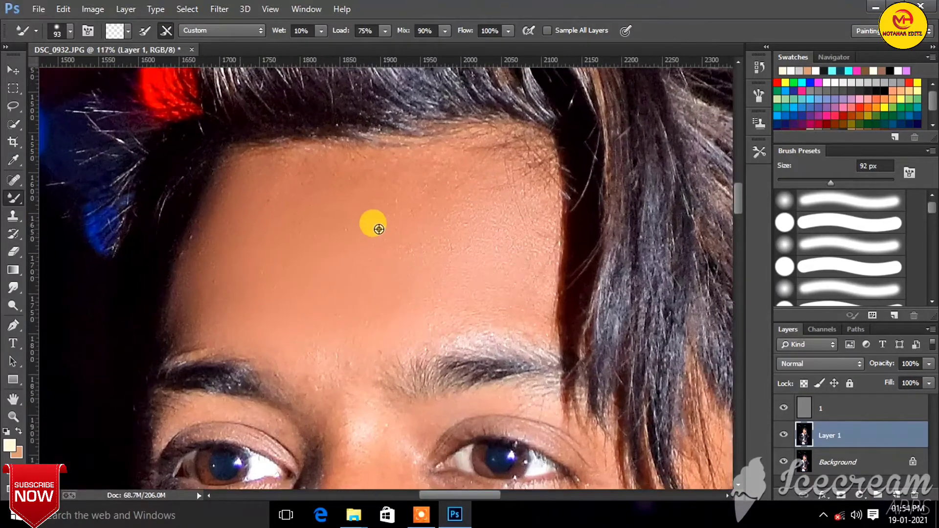
pyautogui.click(391, 240)
pyautogui.moveTo(392, 240); pyautogui.dragTo(400, 238)
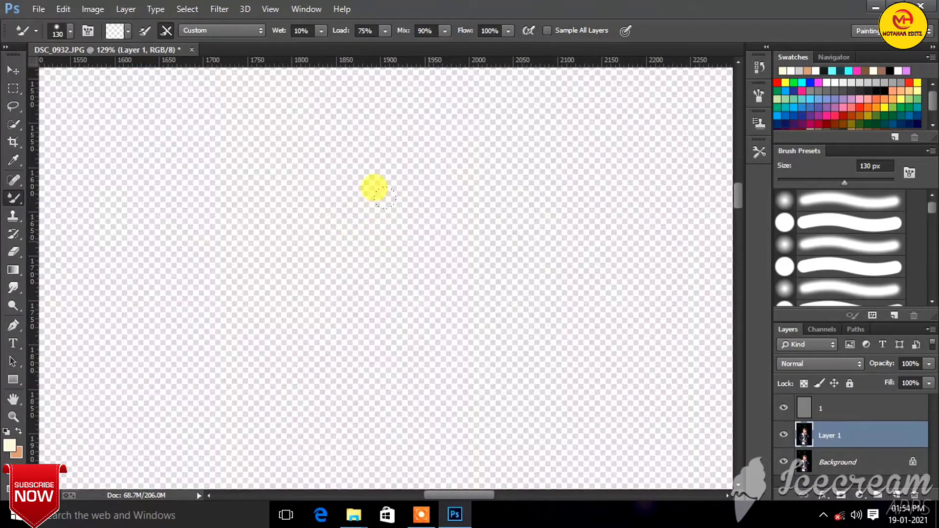
# Step: Blend the skin over the nose, cheeks and around the mouth with the Mixer Brush
pyautogui.scroll(-3, 450, 244)
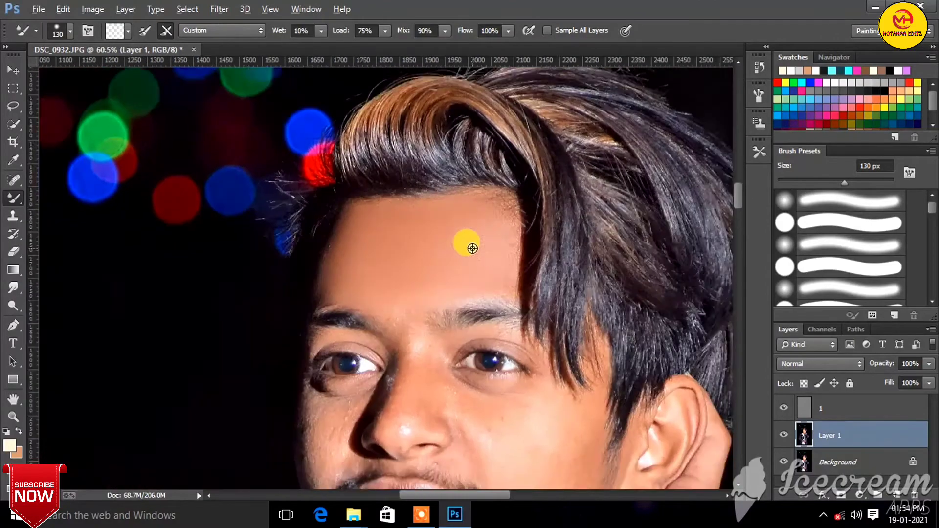
pyautogui.scroll(2, 470, 245)
pyautogui.scroll(-2, 503, 237)
pyautogui.scroll(2, 440, 336)
pyautogui.scroll(-1, 439, 332)
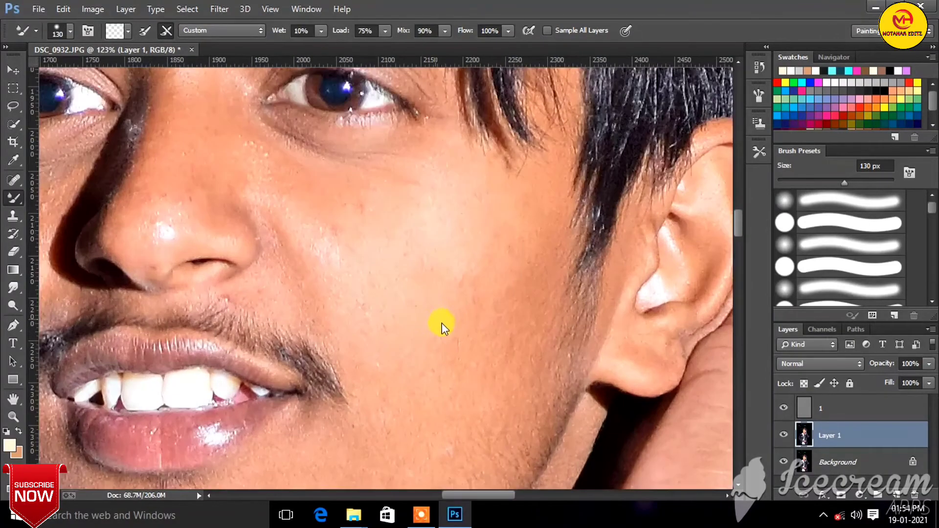
pyautogui.scroll(-2, 293, 224)
pyautogui.scroll(-3, 541, 323)
pyautogui.scroll(5, 259, 230)
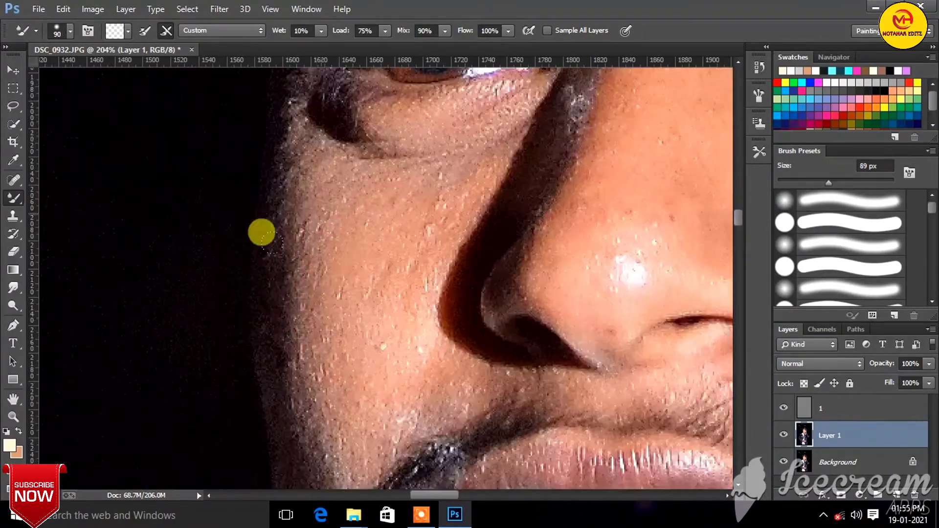
pyautogui.scroll(-3, 269, 356)
pyautogui.scroll(3, 220, 192)
pyautogui.scroll(-2, 221, 192)
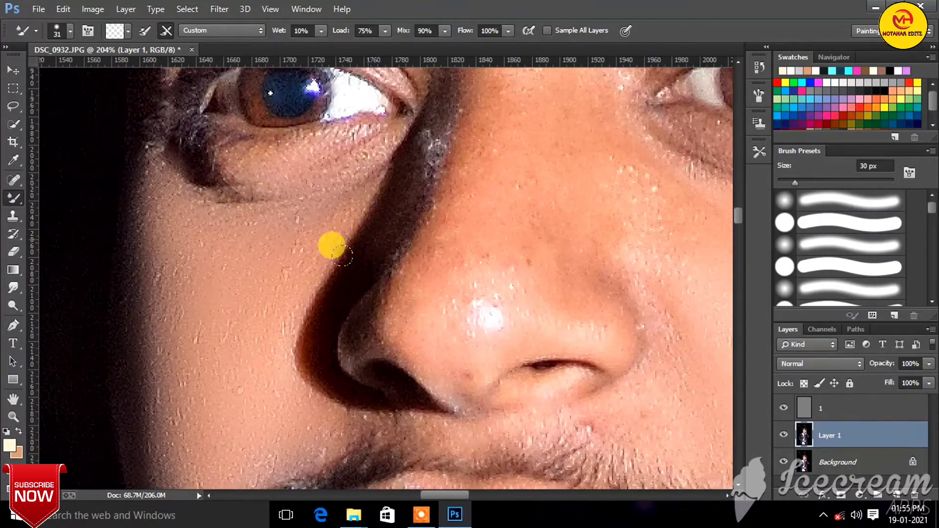
pyautogui.scroll(-3, 329, 246)
pyautogui.scroll(2, 310, 269)
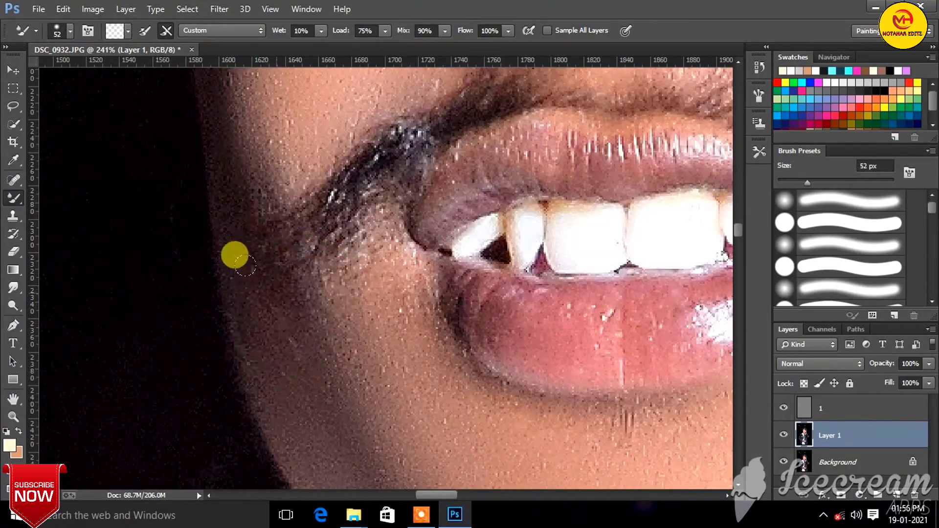
pyautogui.scroll(3, 213, 215)
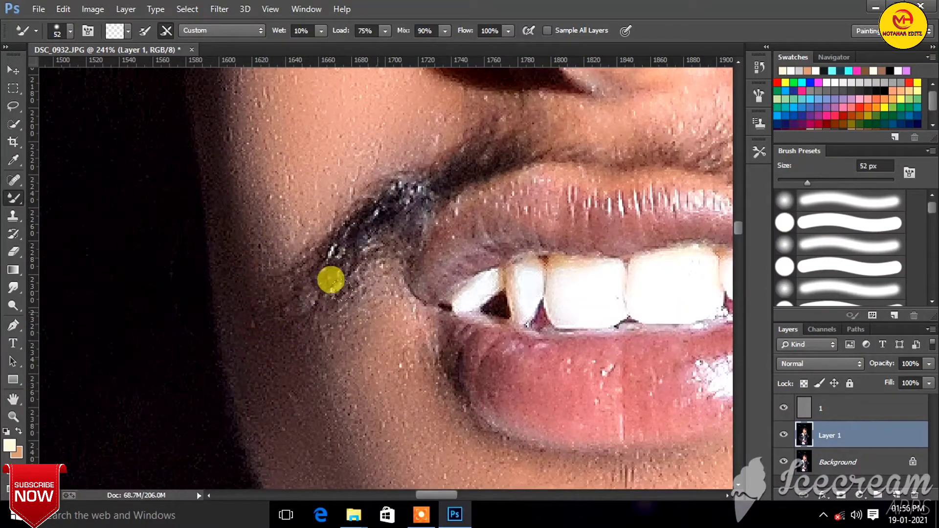
pyautogui.scroll(-3, 480, 227)
pyautogui.scroll(3, 541, 225)
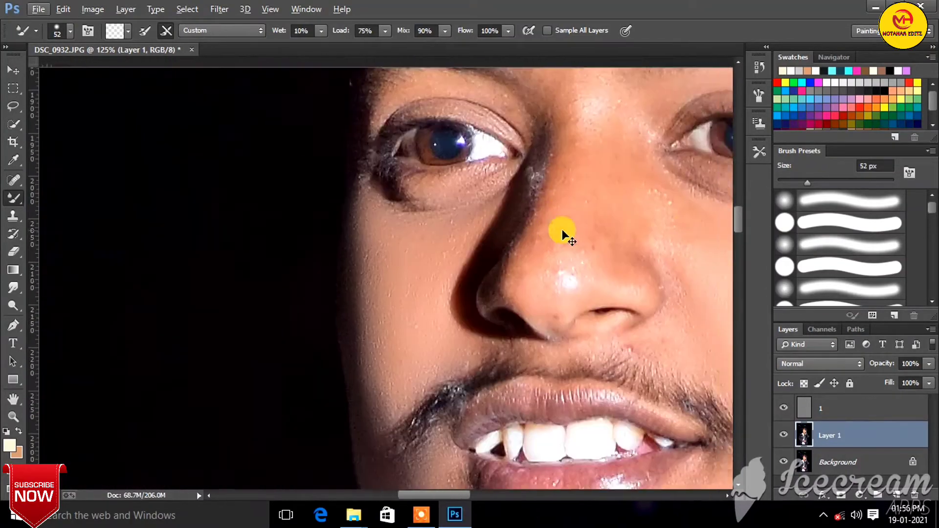
pyautogui.scroll(2, 372, 254)
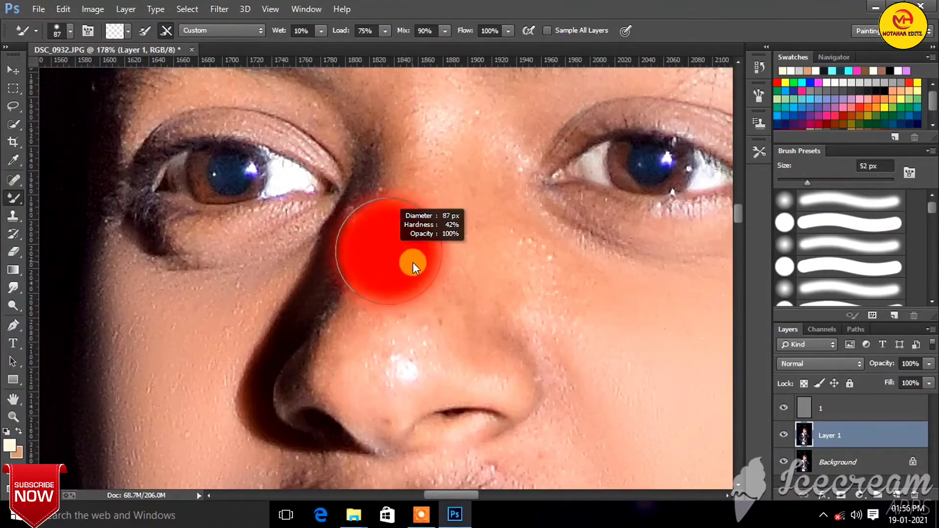
pyautogui.scroll(-2, 267, 191)
pyautogui.scroll(-3, 390, 308)
pyautogui.scroll(-3, 342, 142)
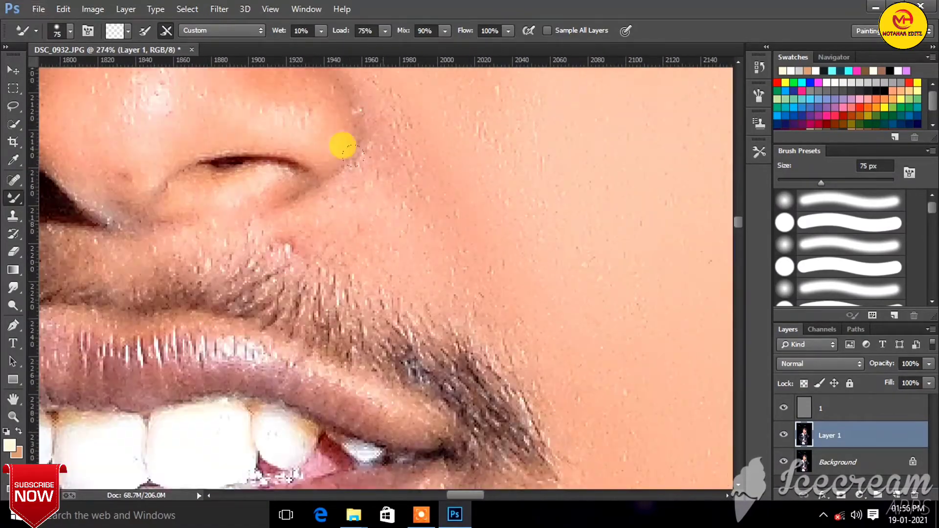
pyautogui.scroll(3, 338, 328)
pyautogui.scroll(-2, 338, 328)
pyautogui.scroll(2, 365, 189)
pyautogui.scroll(1, 293, 231)
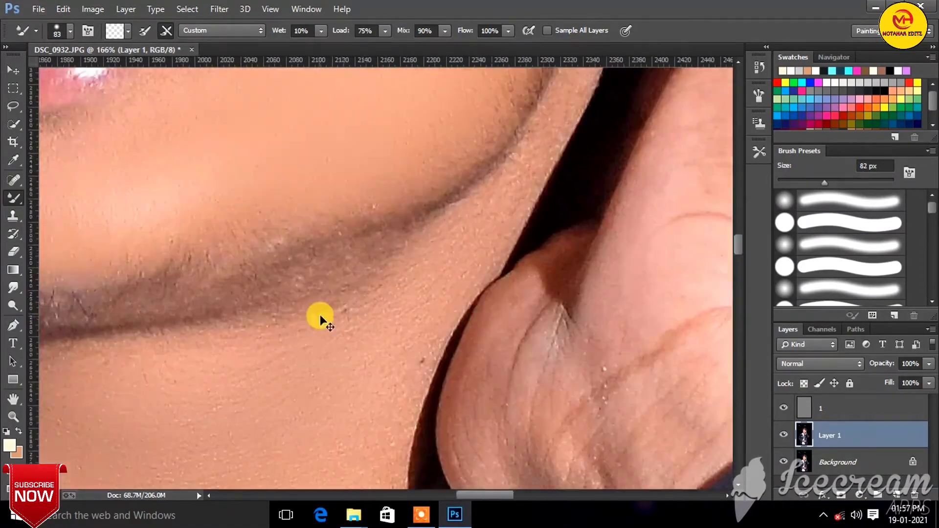
pyautogui.scroll(1, 319, 315)
# Step: Shrink the brush with [ and smooth the chin crease
pyautogui.press('[')
pyautogui.press('[')
pyautogui.press('[')
pyautogui.scroll(-2, 650, 266)
pyautogui.scroll(-2, 514, 283)
pyautogui.scroll(2, 535, 237)
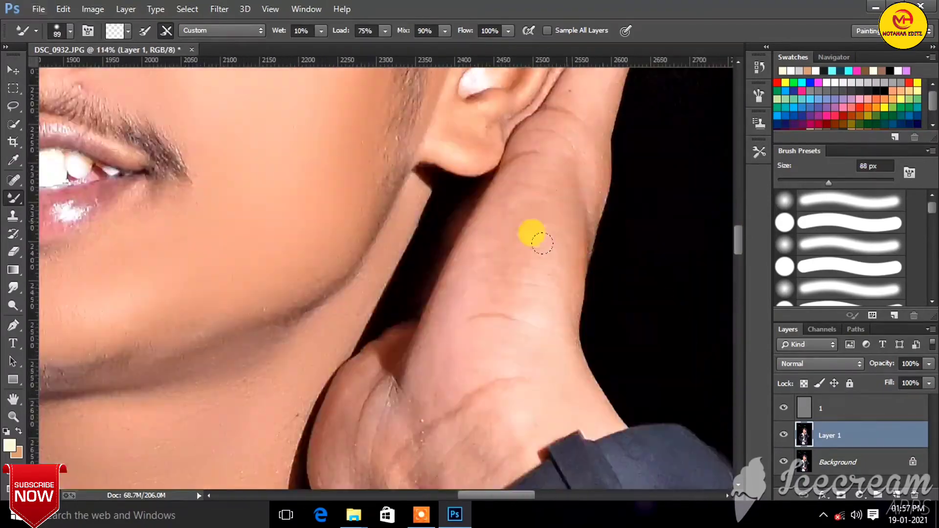
pyautogui.scroll(1, 572, 333)
# Step: Enlarge the brush with ] and smooth the neck and both hands
pyautogui.press(']')
pyautogui.press(']')
pyautogui.press(']')
pyautogui.scroll(-3, 581, 342)
pyautogui.scroll(3, 351, 189)
pyautogui.scroll(-1, 378, 221)
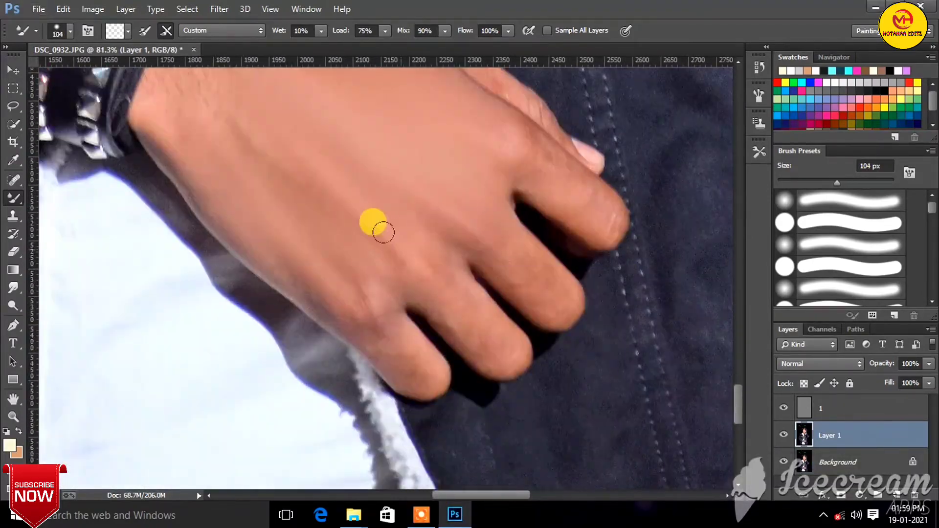
pyautogui.scroll(1, 275, 184)
pyautogui.press(']')
pyautogui.scroll(1, 275, 184)
pyautogui.scroll(-2, 305, 193)
pyautogui.scroll(2, 419, 237)
pyautogui.scroll(1, 429, 284)
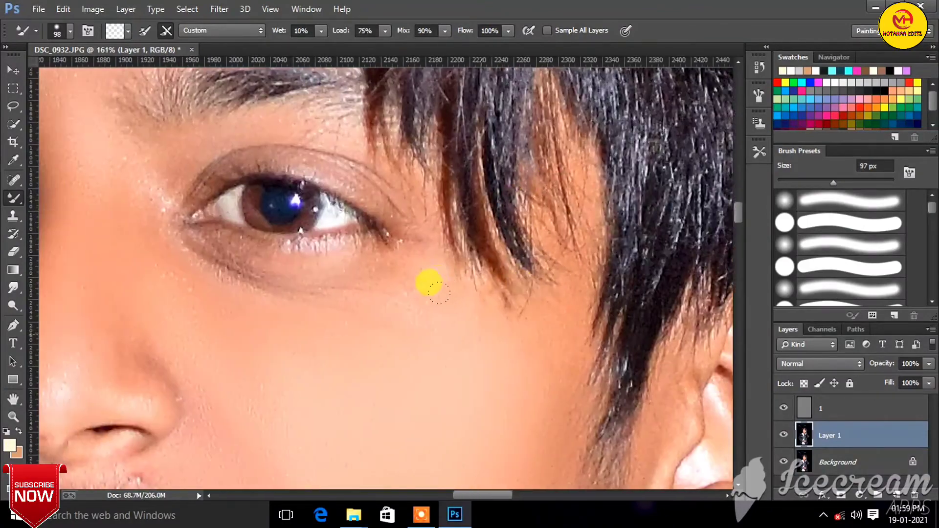
pyautogui.scroll(-2, 503, 315)
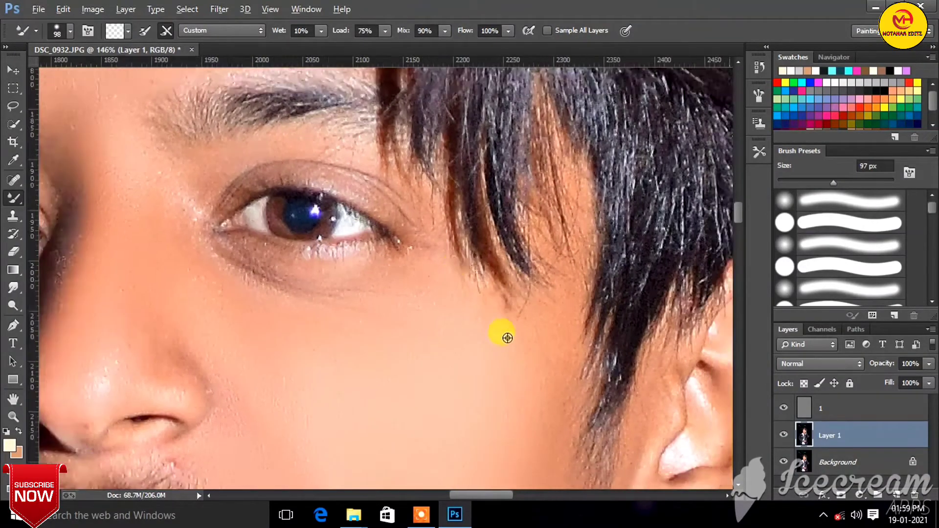
pyautogui.scroll(-2, 503, 335)
# Step: Remove the layer named 1 and compare the photo with and without smoothing
pyautogui.click(837, 408)
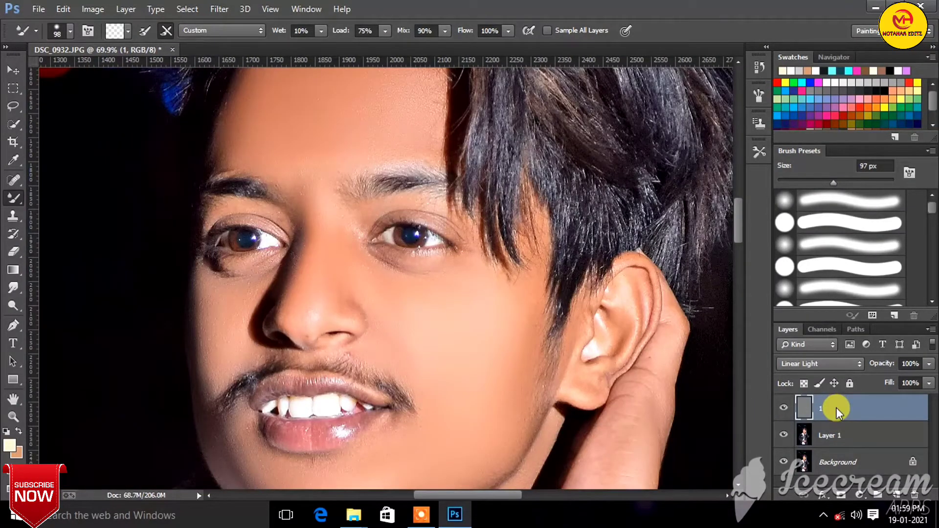
pyautogui.hotkey('ctrl', 'e')
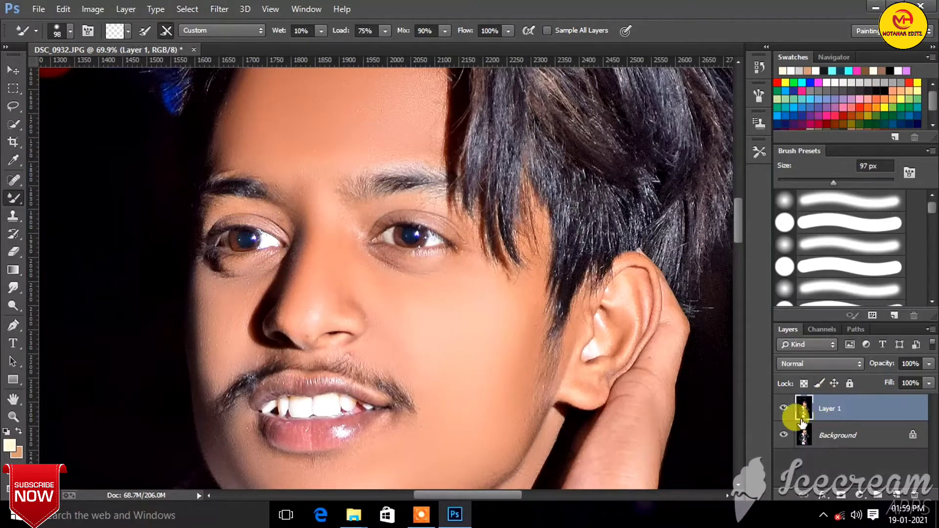
pyautogui.click(784, 413)
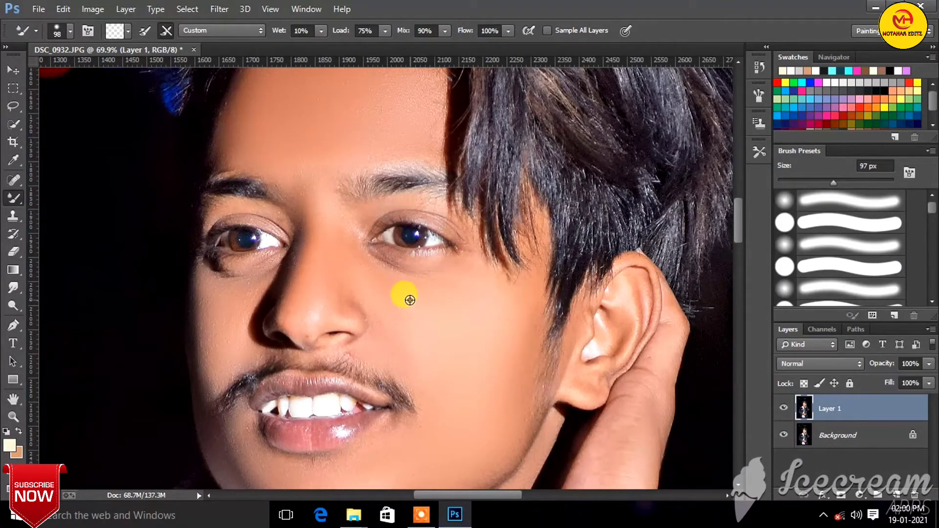
pyautogui.scroll(-2, 430, 306)
pyautogui.scroll(-3, 430, 307)
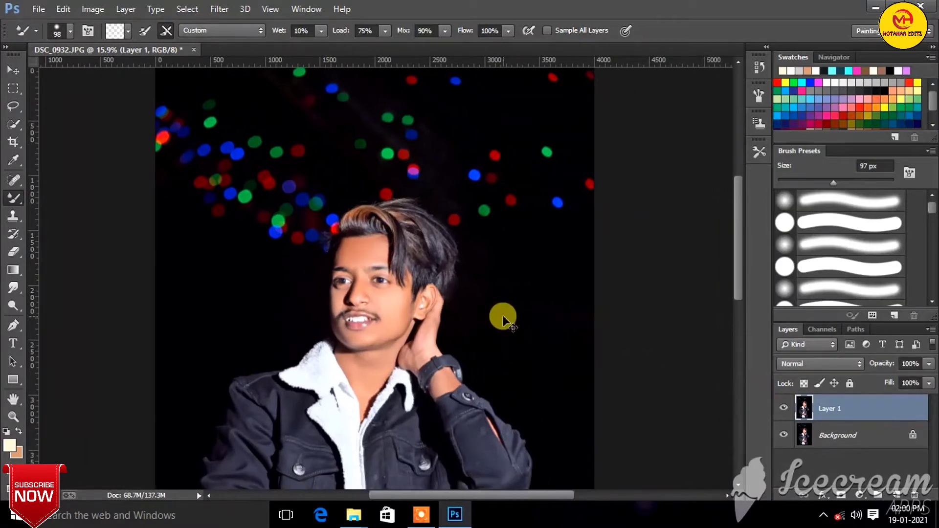
# Step: Merge the smoothed layer into the Background, duplicate it, and select the Move tool
pyautogui.hotkey('ctrl', 'e')
pyautogui.hotkey('ctrl', 'j')
pyautogui.scroll(-3, 462, 308)
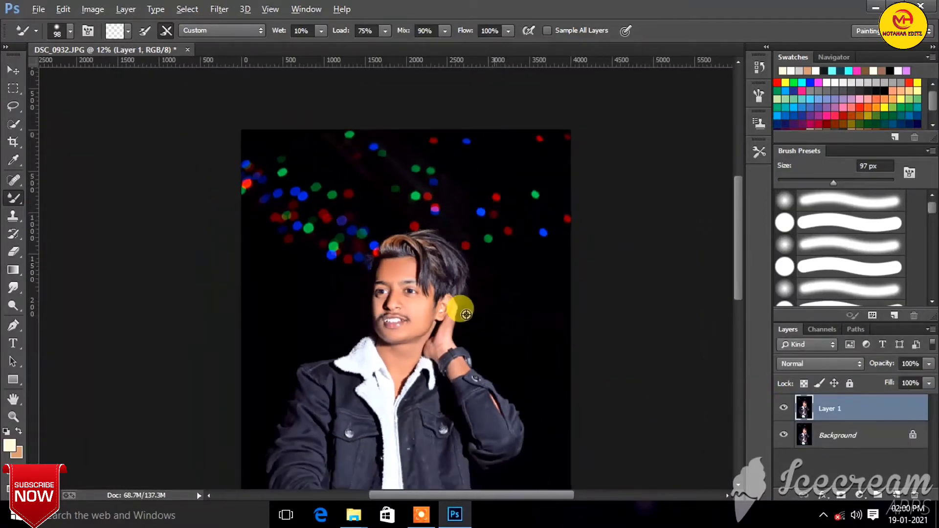
pyautogui.click(8, 72)
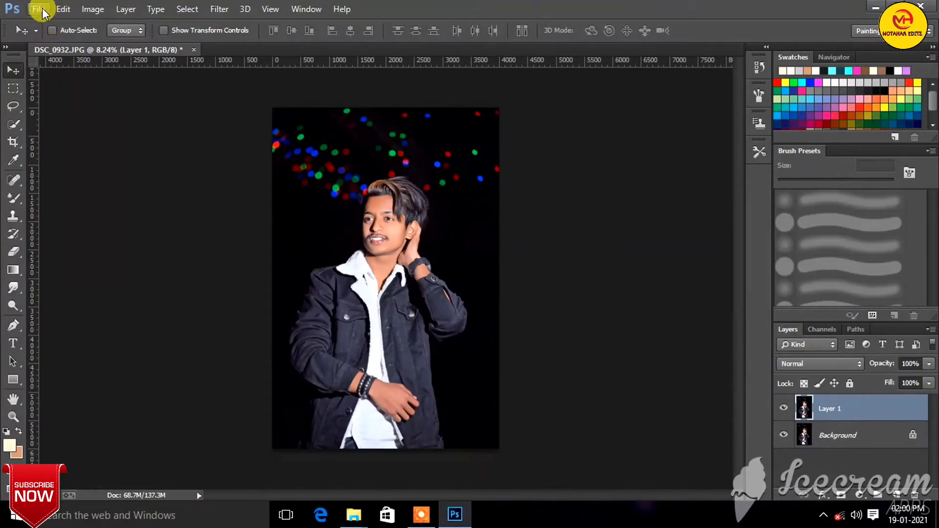
# Step: Start File > Place Linked and browse to the MY LOGO folder on drive E:
pyautogui.click(42, 12)
pyautogui.click(77, 216)
pyautogui.scroll(1, 74, 343)
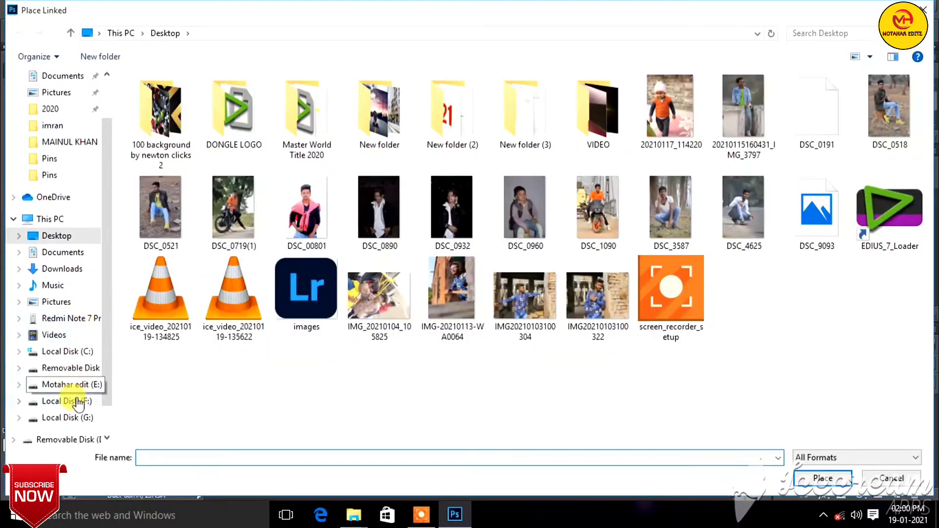
pyautogui.click(74, 384)
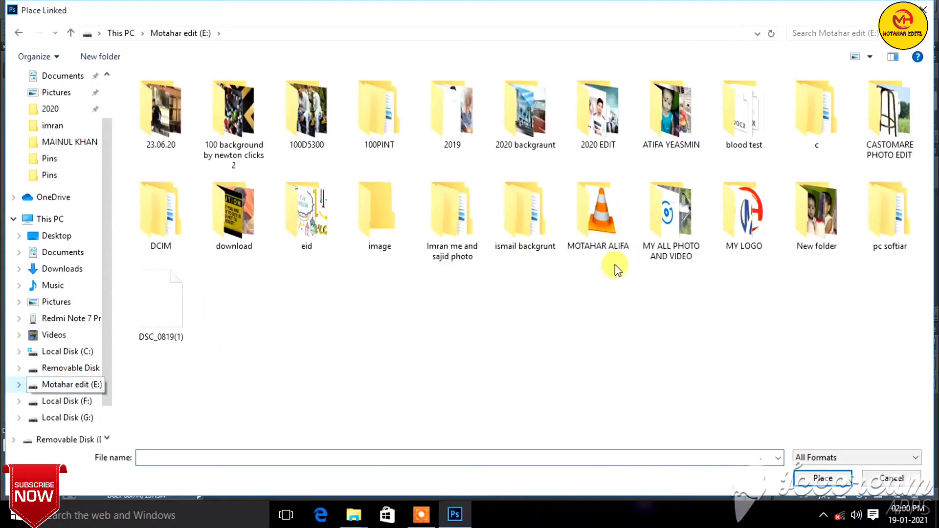
pyautogui.doubleClick(727, 221)
# Step: Place the eye image IMG_8463jjj and move it up onto the face
pyautogui.doubleClick(315, 134)
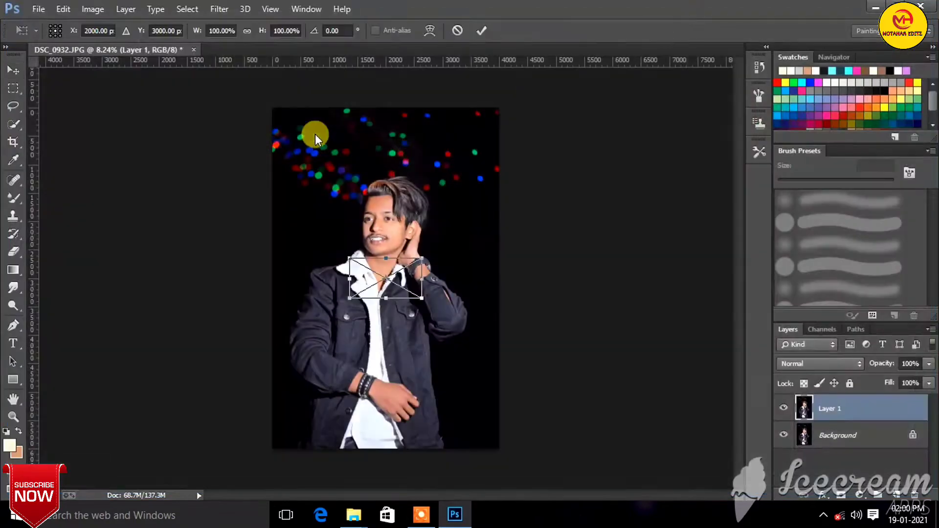
pyautogui.scroll(2, 413, 245)
pyautogui.scroll(3, 388, 287)
pyautogui.moveTo(388, 287); pyautogui.dragTo(371, 221)
pyautogui.scroll(2, 371, 222)
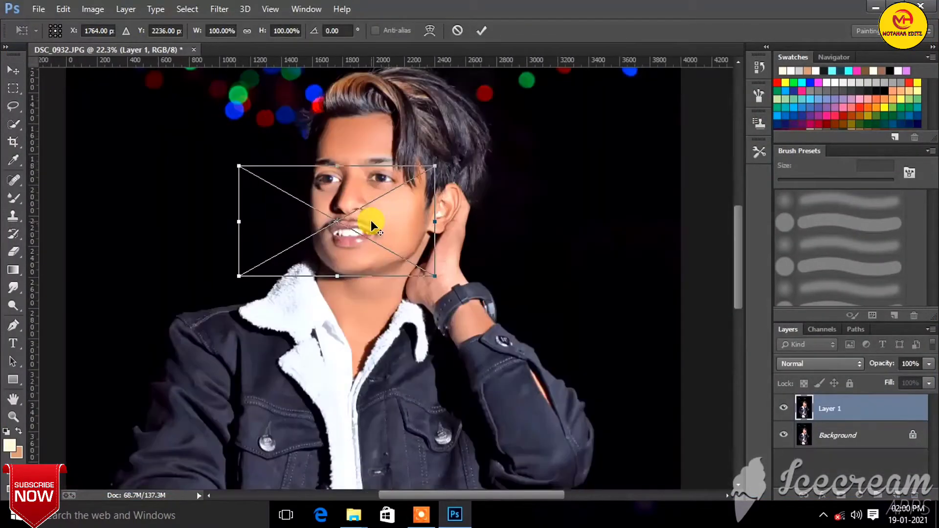
pyautogui.scroll(1, 371, 220)
pyautogui.scroll(1, 424, 249)
# Step: Scale the eye image down to about 19% width and move it onto the left eye
pyautogui.moveTo(473, 351)
pyautogui.mouseDown()
pyautogui.moveTo(255, 224)
pyautogui.moveTo(347, 213)
pyautogui.moveTo(312, 241)
pyautogui.mouseUp()
pyautogui.scroll(2, 337, 212)
pyautogui.scroll(1, 337, 212)
pyautogui.scroll(3, 336, 213)
pyautogui.moveTo(429, 334); pyautogui.dragTo(205, 214)
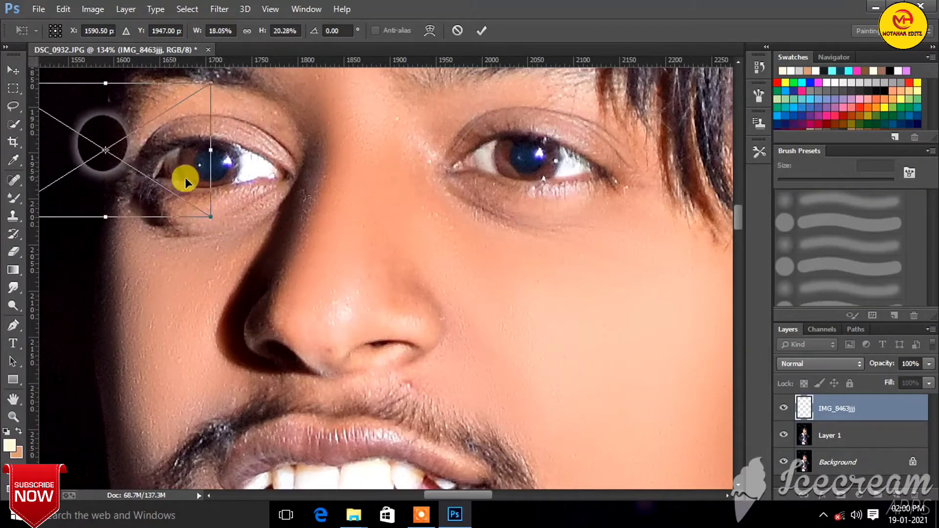
pyautogui.moveTo(185, 177)
pyautogui.mouseDown()
pyautogui.moveTo(320, 225)
pyautogui.moveTo(255, 203)
pyautogui.moveTo(238, 185)
pyautogui.moveTo(261, 180)
pyautogui.mouseUp()
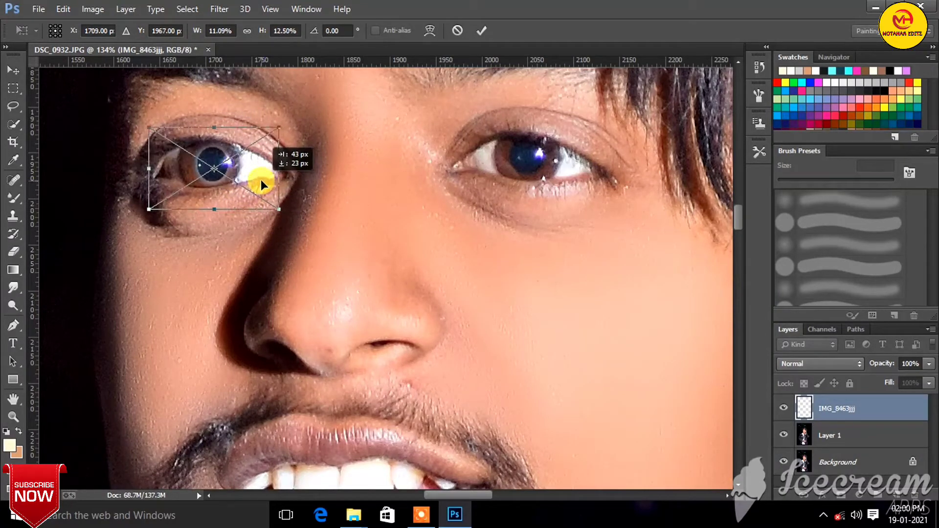
# Step: Commit the left-eye overlay's size and position
pyautogui.scroll(-1, 260, 180)
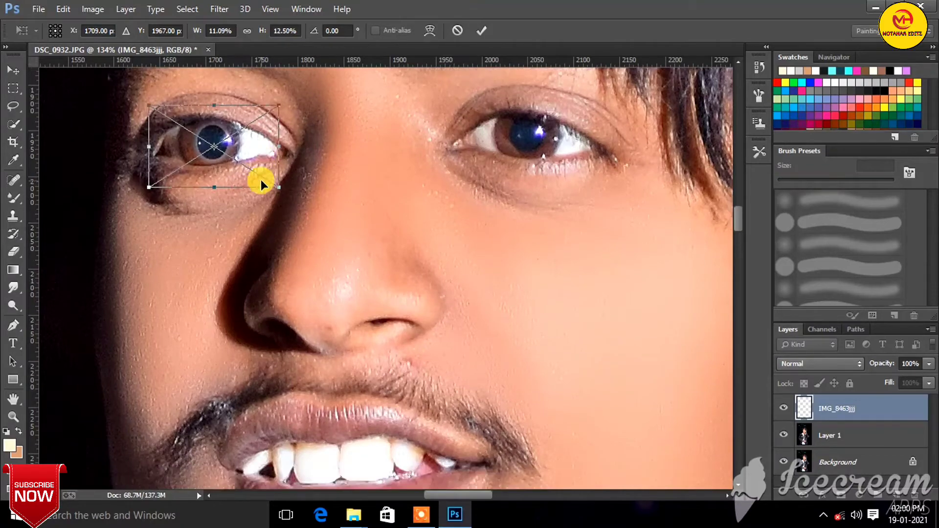
pyautogui.click(483, 31)
pyautogui.scroll(-2, 329, 105)
pyautogui.scroll(-3, 335, 142)
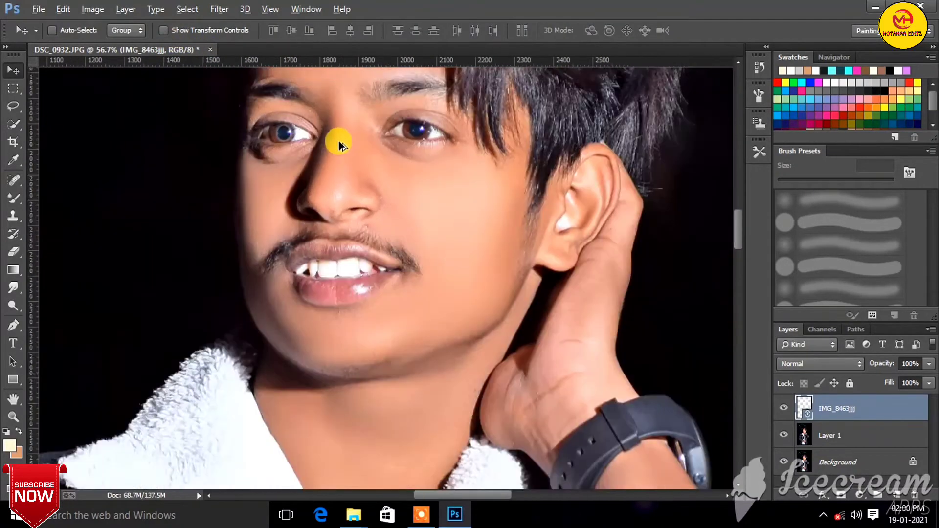
pyautogui.scroll(2, 378, 184)
pyautogui.scroll(2, 302, 182)
pyautogui.scroll(2, 302, 183)
pyautogui.scroll(2, 273, 192)
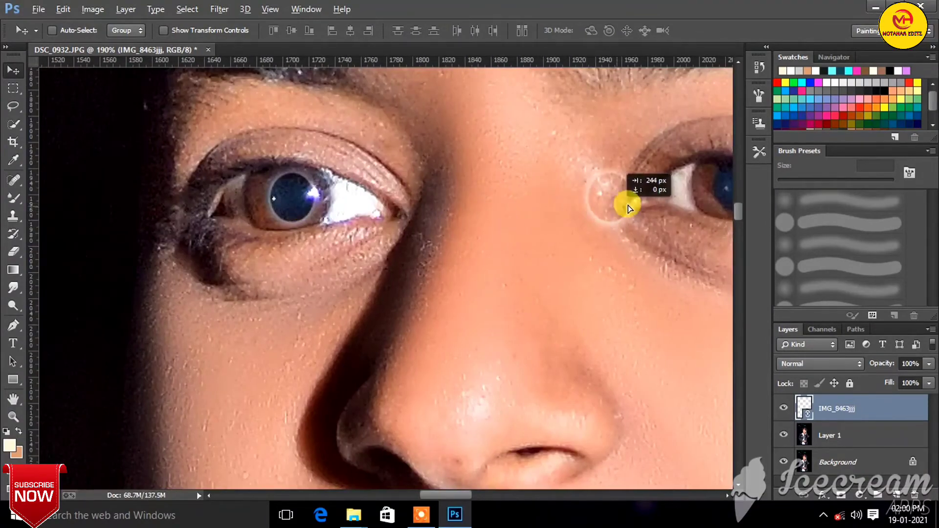
# Step: Copy the eye overlay to the right eye and position it over the iris
pyautogui.moveTo(298, 207); pyautogui.dragTo(682, 193)
pyautogui.hscroll(3, 682, 193)
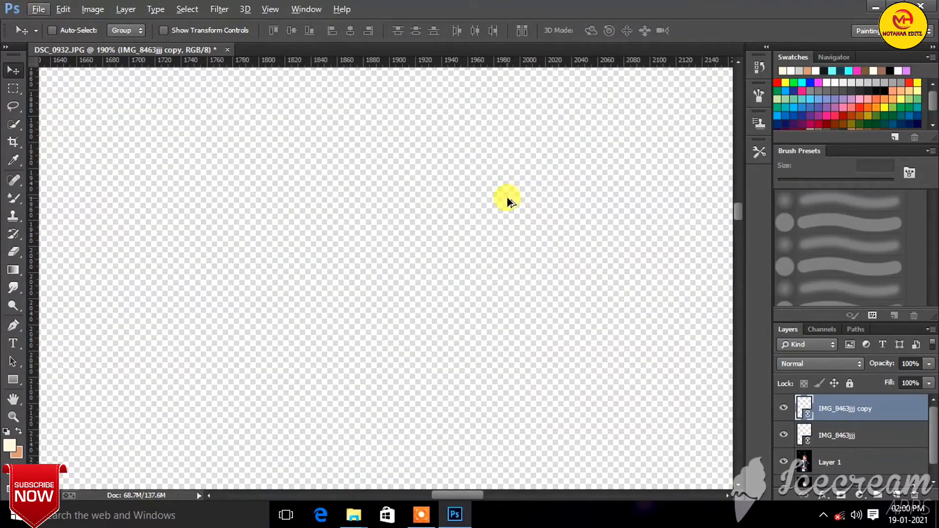
pyautogui.hscroll(1, 504, 206)
pyautogui.moveTo(483, 218)
pyautogui.mouseDown()
pyautogui.moveTo(531, 224)
pyautogui.moveTo(532, 208)
pyautogui.mouseUp()
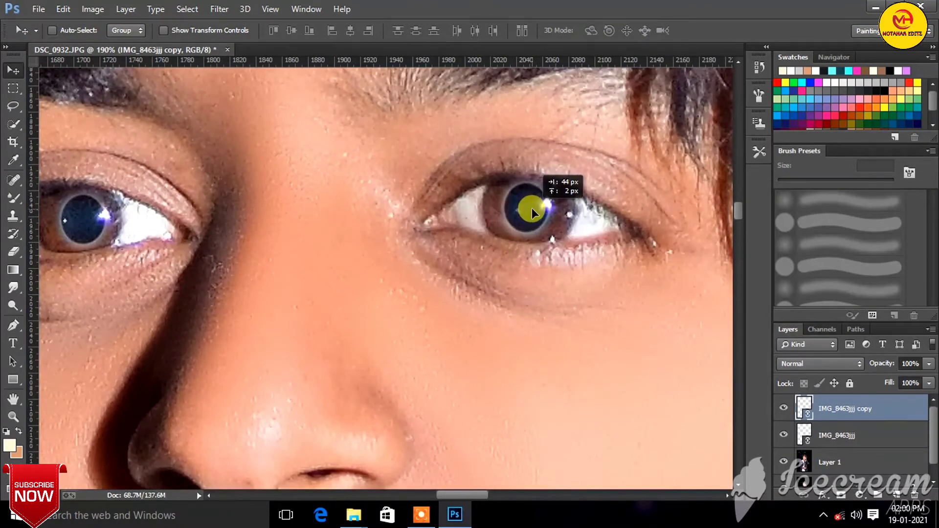
# Step: Zoom in and out to inspect the copied overlay on the right eye
pyautogui.scroll(-5, 532, 207)
pyautogui.scroll(-2, 563, 262)
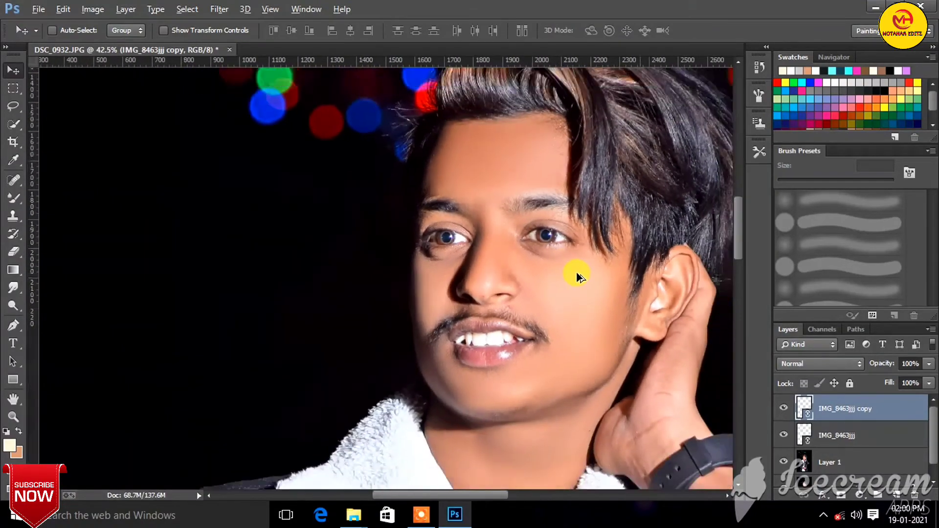
pyautogui.scroll(-2, 576, 274)
pyautogui.scroll(-2, 579, 279)
pyautogui.scroll(-2, 583, 281)
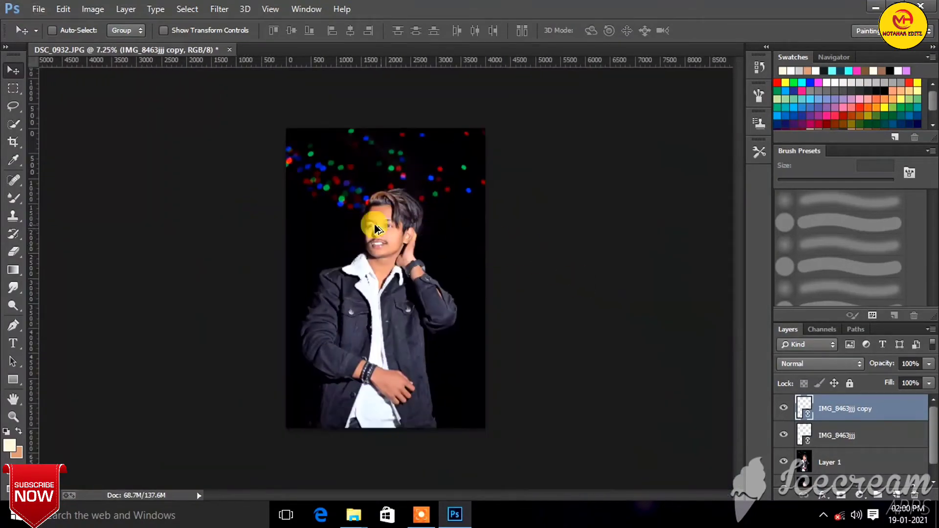
pyautogui.scroll(2, 382, 201)
pyautogui.scroll(2, 380, 232)
pyautogui.scroll(2, 378, 259)
pyautogui.scroll(1, 378, 259)
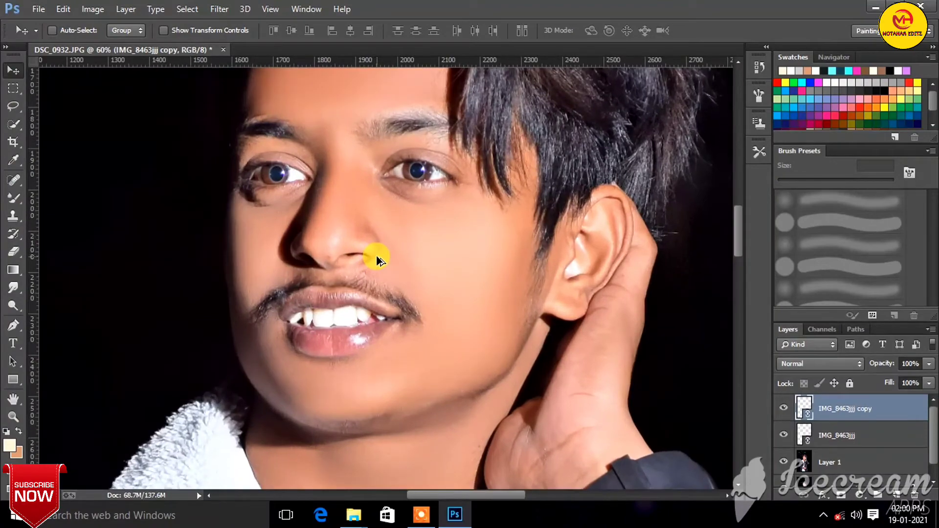
pyautogui.scroll(1, 377, 256)
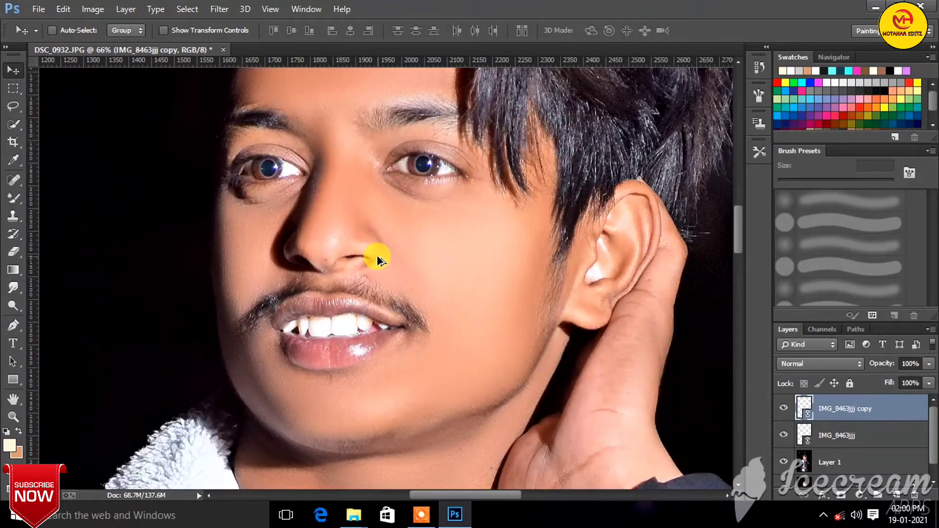
pyautogui.scroll(-1, 427, 225)
pyautogui.scroll(-1, 459, 243)
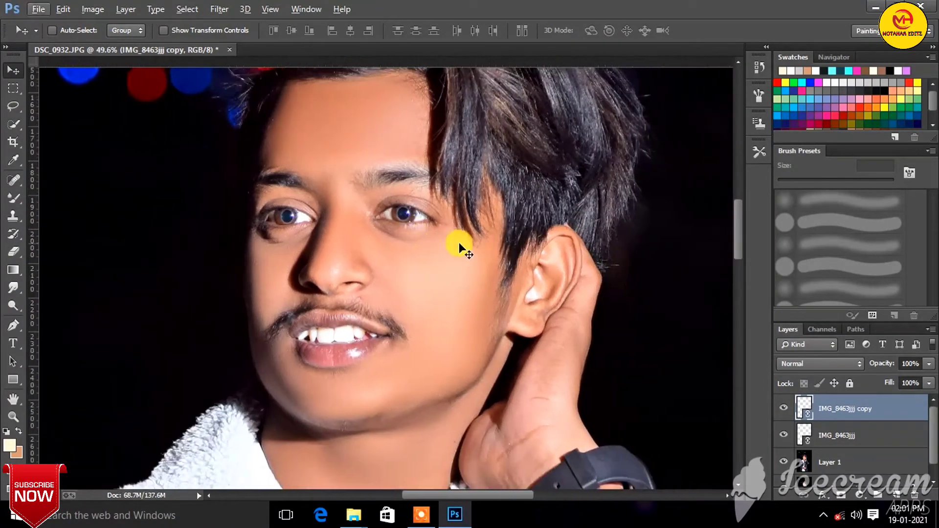
pyautogui.scroll(-2, 459, 243)
pyautogui.scroll(-7, 459, 243)
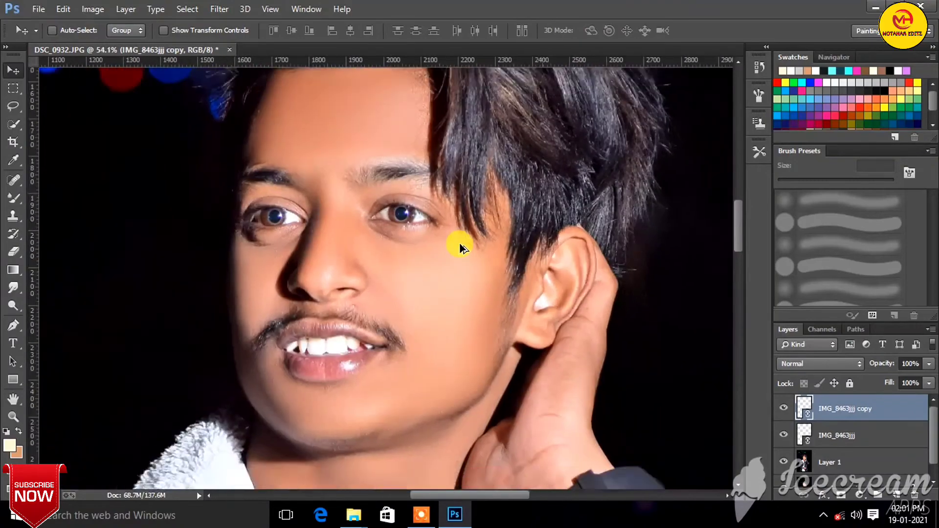
pyautogui.scroll(2, 460, 242)
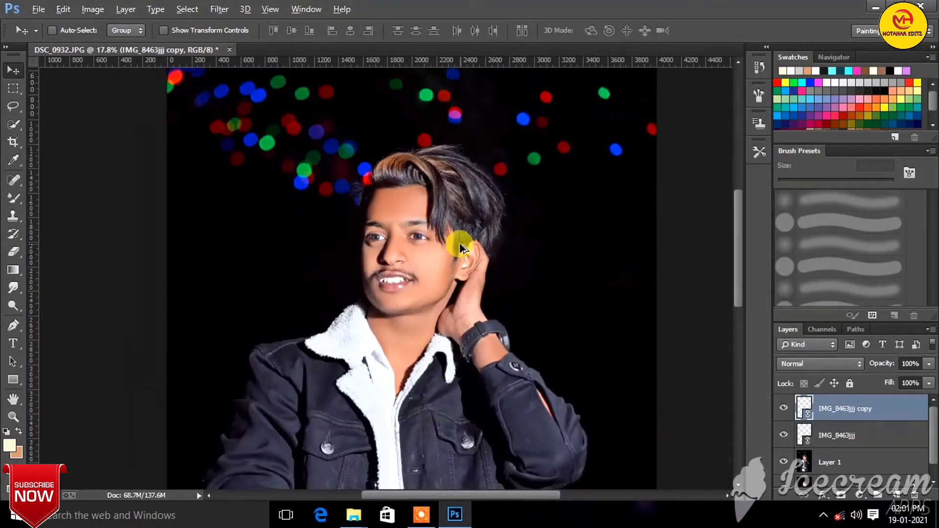
pyautogui.scroll(4, 360, 242)
pyautogui.scroll(4, 390, 241)
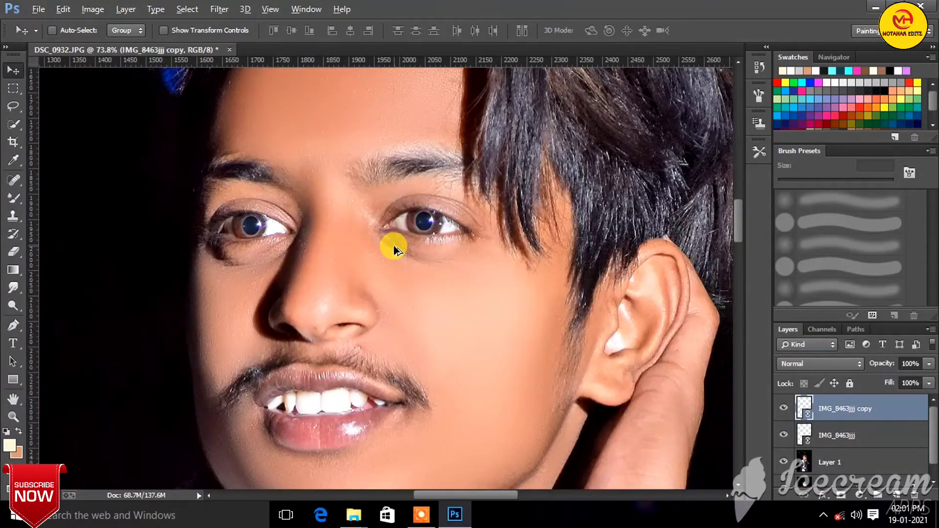
pyautogui.scroll(1, 394, 250)
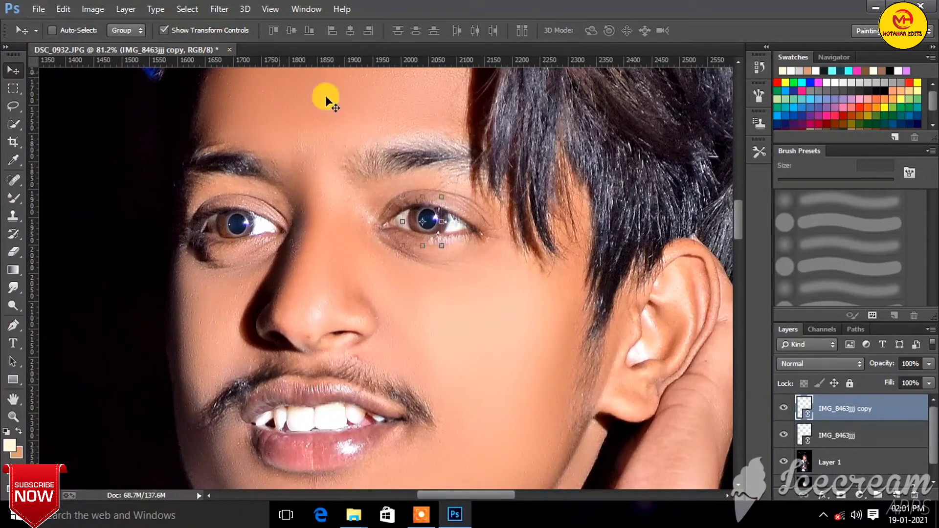
pyautogui.scroll(3, 391, 247)
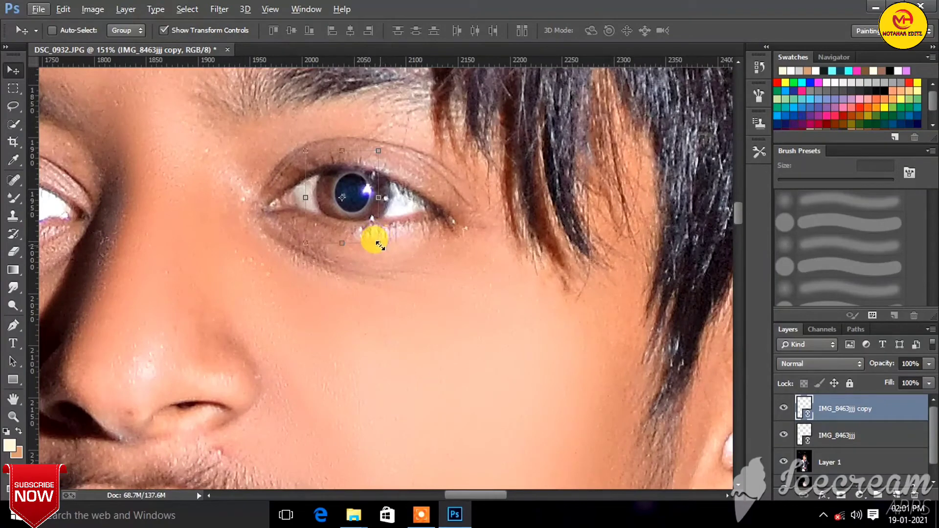
# Step: Scale the copied overlay to about 14.84% × 16.39%, centre it on the right iris and commit
pyautogui.moveTo(379, 244); pyautogui.dragTo(466, 267)
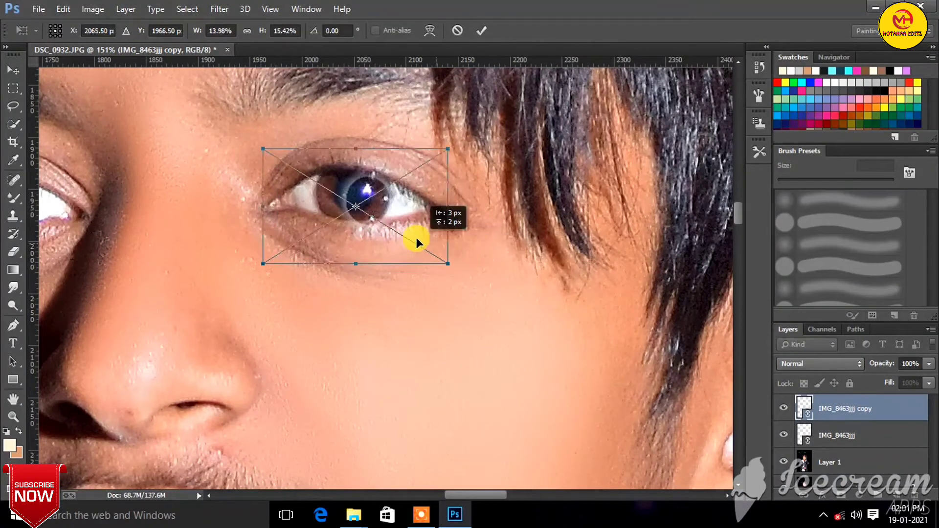
pyautogui.moveTo(415, 239); pyautogui.dragTo(421, 236)
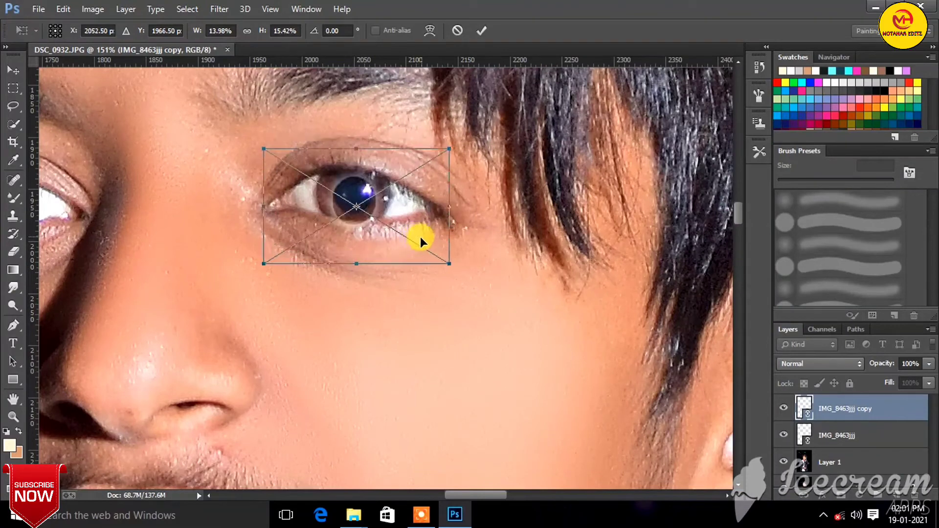
pyautogui.moveTo(262, 149); pyautogui.dragTo(242, 139)
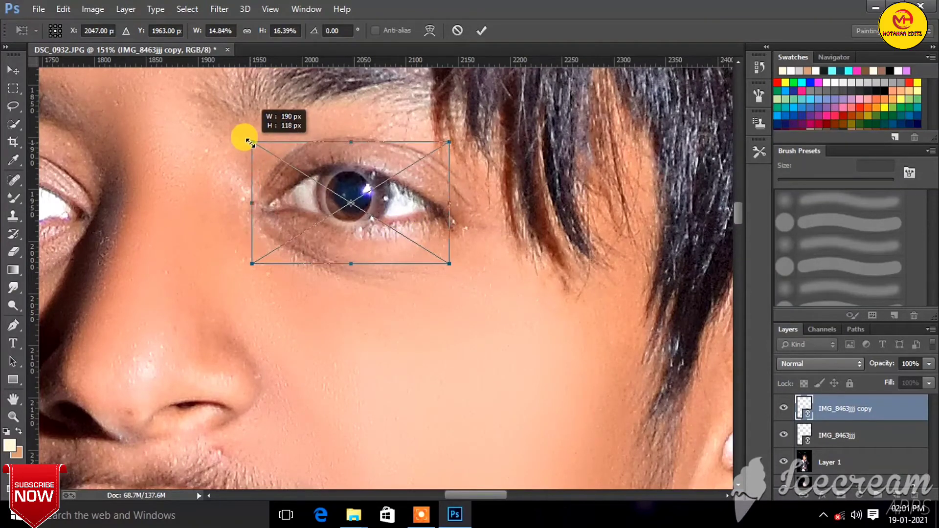
pyautogui.moveTo(400, 209); pyautogui.dragTo(403, 202)
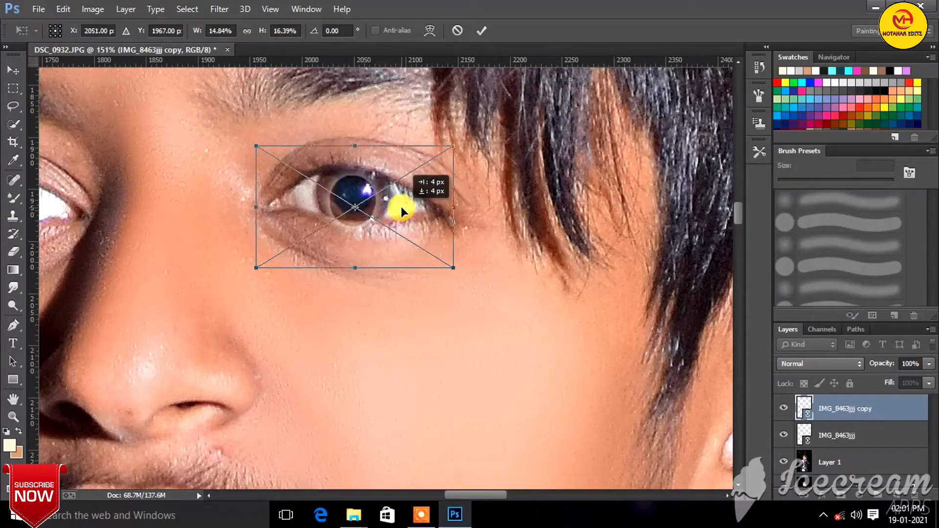
pyautogui.click(485, 30)
# Step: Switch to the Eraser and accept rasterizing the IMG_8463jjj copy layer
pyautogui.click(13, 251)
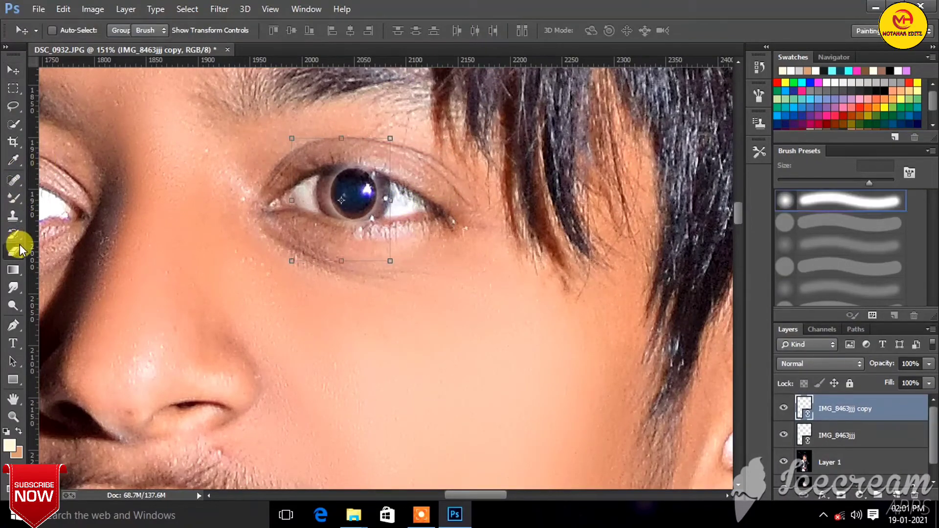
pyautogui.scroll(1, 332, 157)
pyautogui.scroll(1, 343, 173)
pyautogui.click(345, 176)
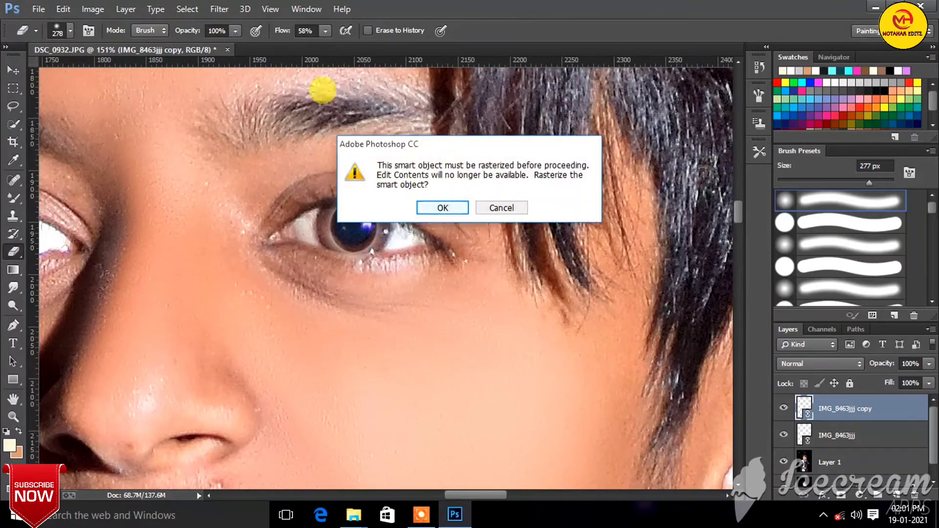
pyautogui.press('Return')
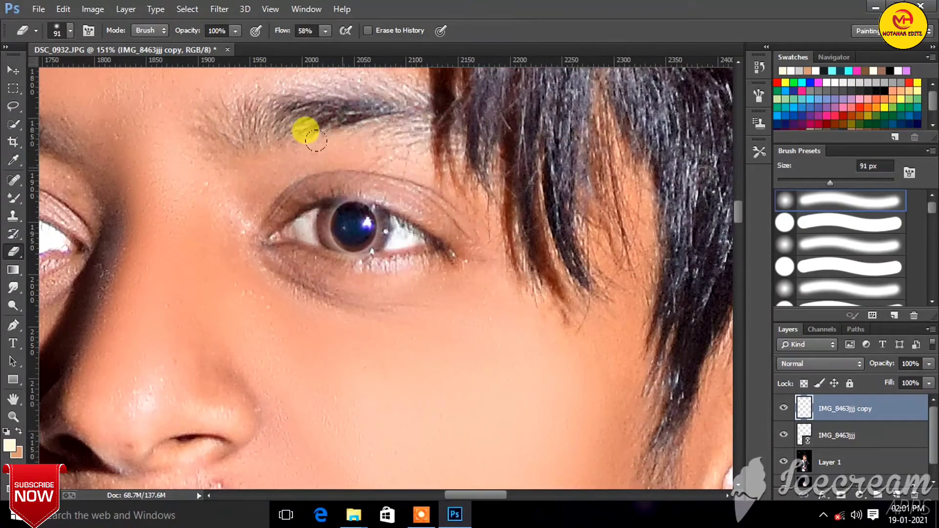
# Step: Erase the overlay spill along the eyebrow and lower eyelid with a 91 px eraser
pyautogui.moveTo(316, 141); pyautogui.dragTo(462, 142)
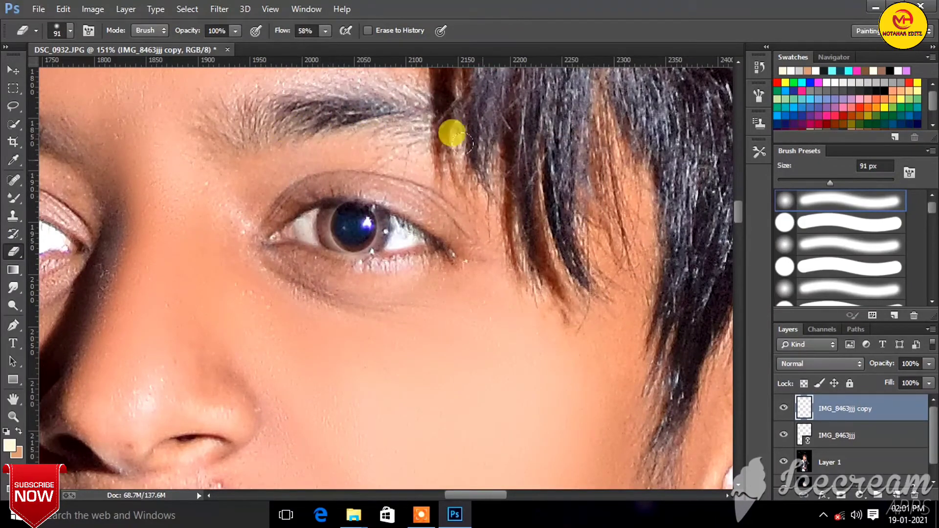
pyautogui.moveTo(381, 268); pyautogui.dragTo(312, 262)
pyautogui.scroll(-3, 279, 262)
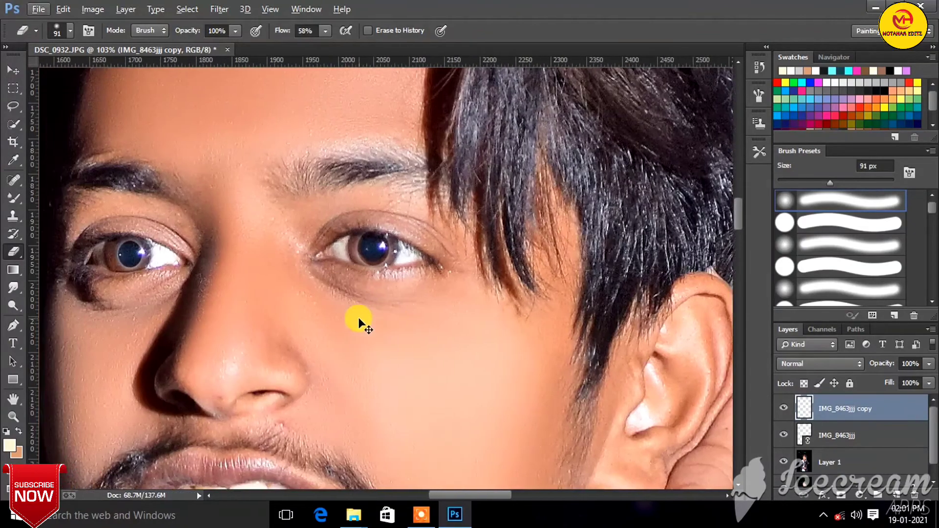
pyautogui.scroll(2, 357, 318)
# Step: Scale the IMG_8463jjj overlay to about 13.13% × 15.14%, align it over the left iris, and commit
pyautogui.click(812, 443)
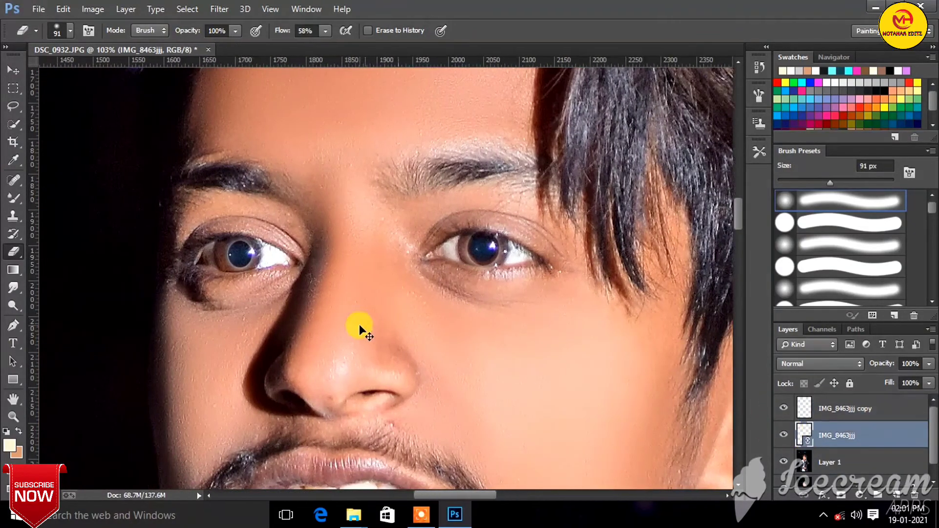
pyautogui.hscroll(-3, 359, 326)
pyautogui.scroll(2, 328, 240)
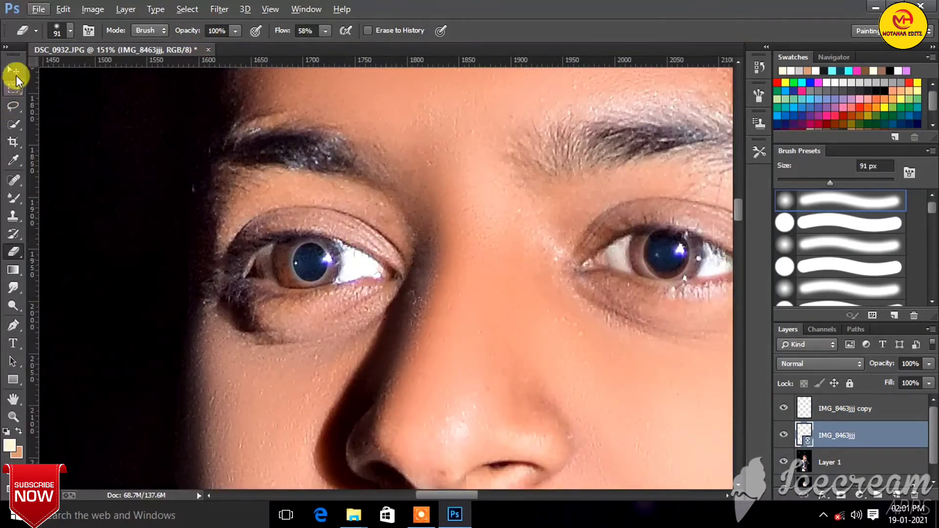
pyautogui.click(15, 72)
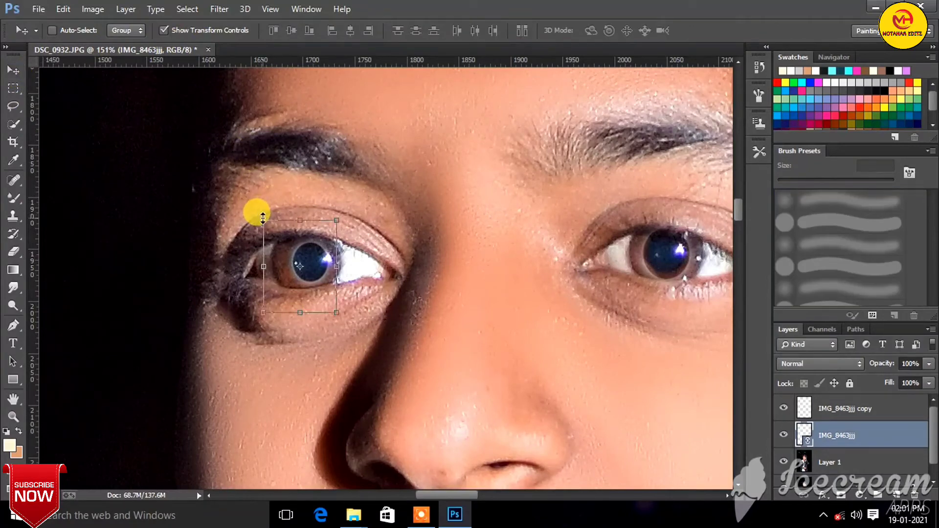
pyautogui.moveTo(263, 217)
pyautogui.mouseDown()
pyautogui.moveTo(235, 189)
pyautogui.moveTo(200, 188)
pyautogui.mouseUp()
pyautogui.moveTo(359, 278); pyautogui.dragTo(361, 282)
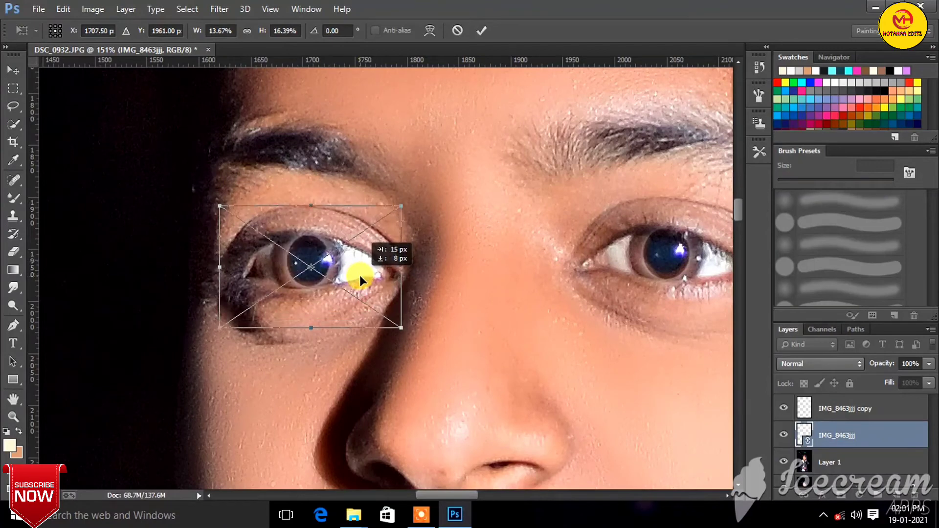
pyautogui.moveTo(400, 330); pyautogui.dragTo(375, 297)
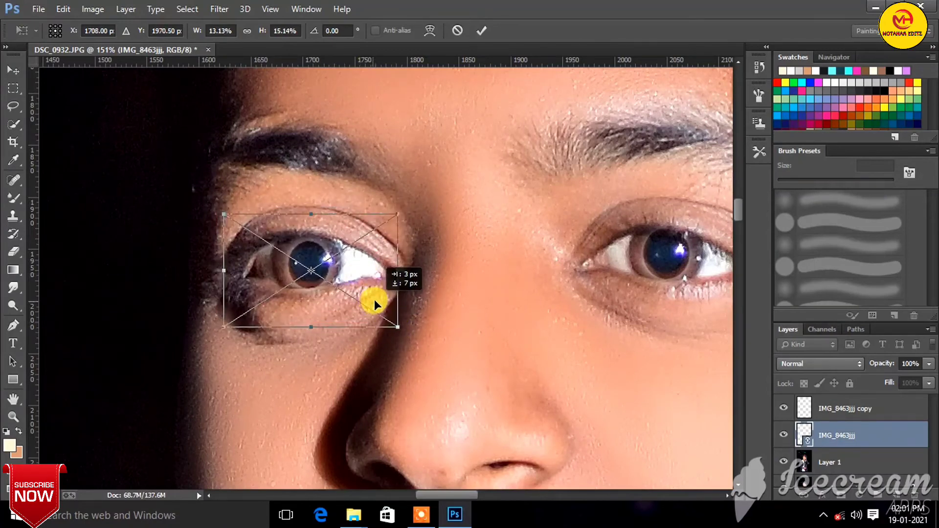
pyautogui.press('Down')
pyautogui.press('Down')
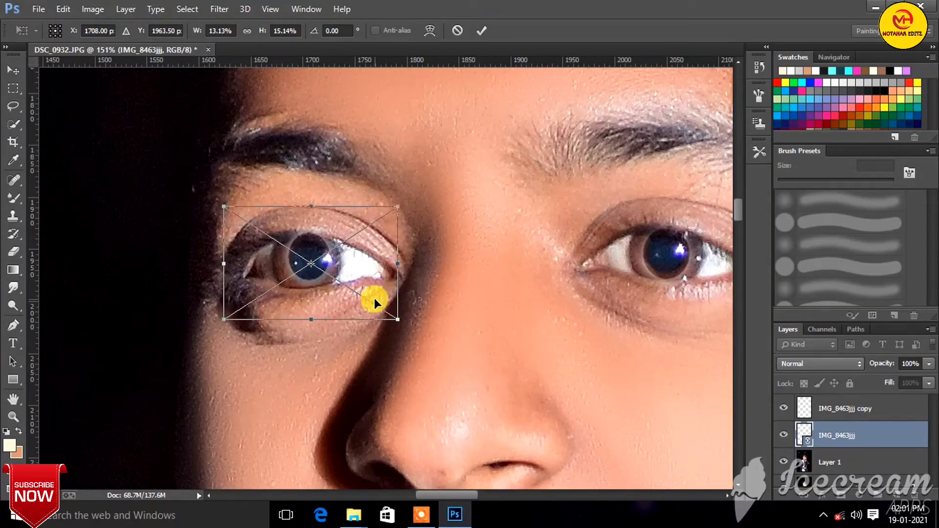
pyautogui.press('Down')
pyautogui.press('Down')
pyautogui.press('Down')
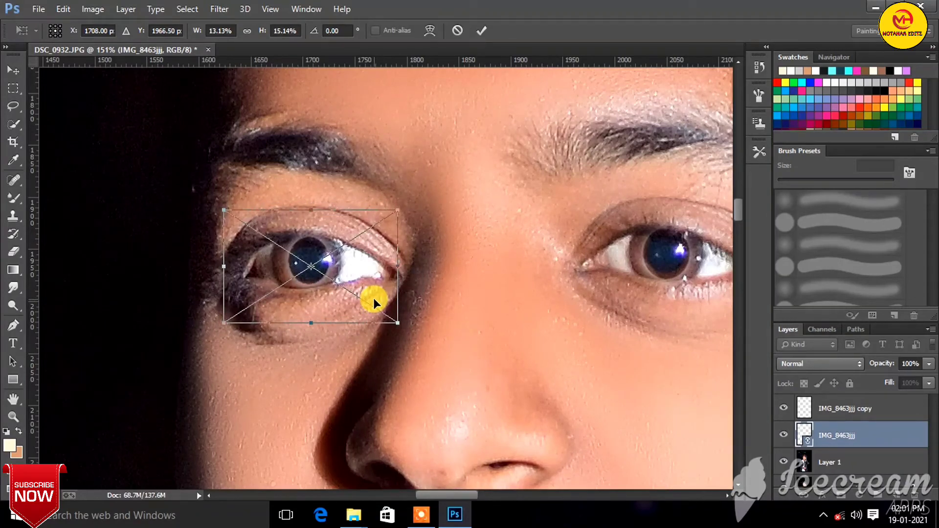
pyautogui.press('Left')
pyautogui.press('Left')
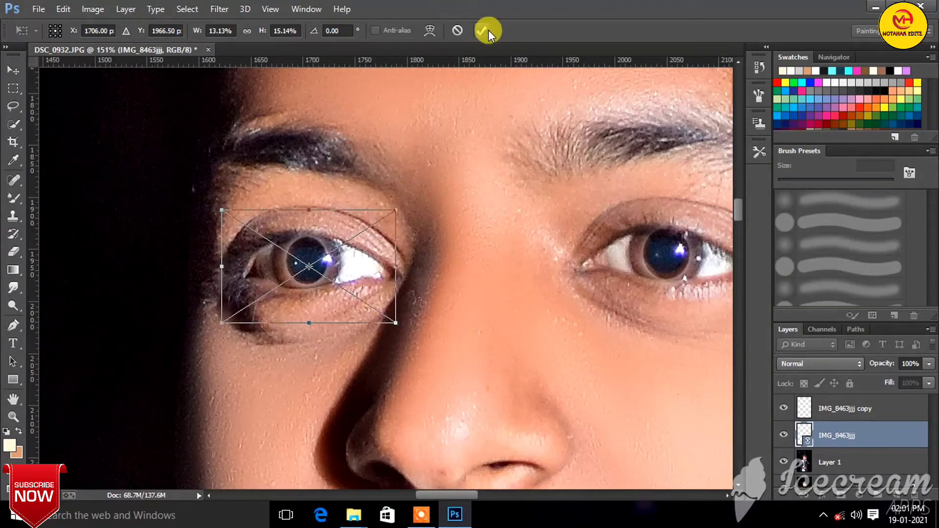
pyautogui.click(485, 31)
# Step: Rasterize the IMG_8463jjj smart object so the Eraser can work on it
pyautogui.click(15, 253)
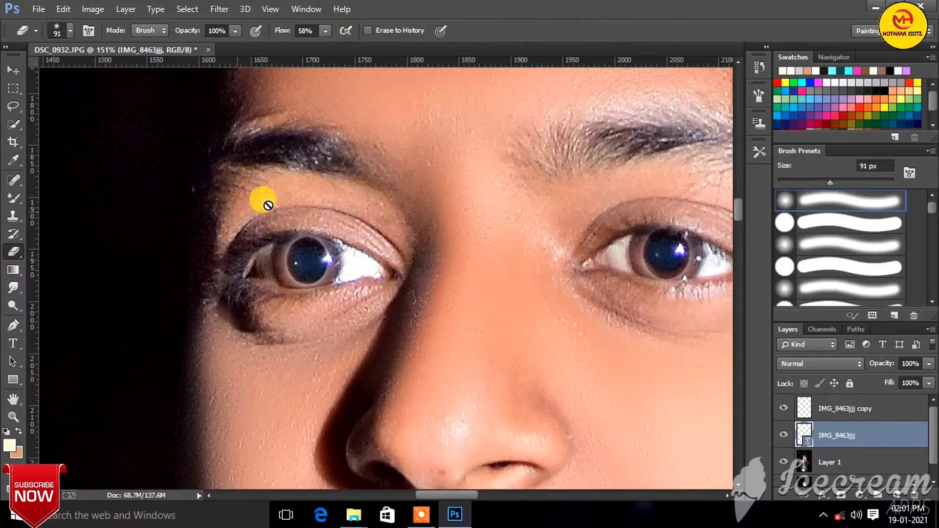
pyautogui.click(331, 194)
pyautogui.click(430, 205)
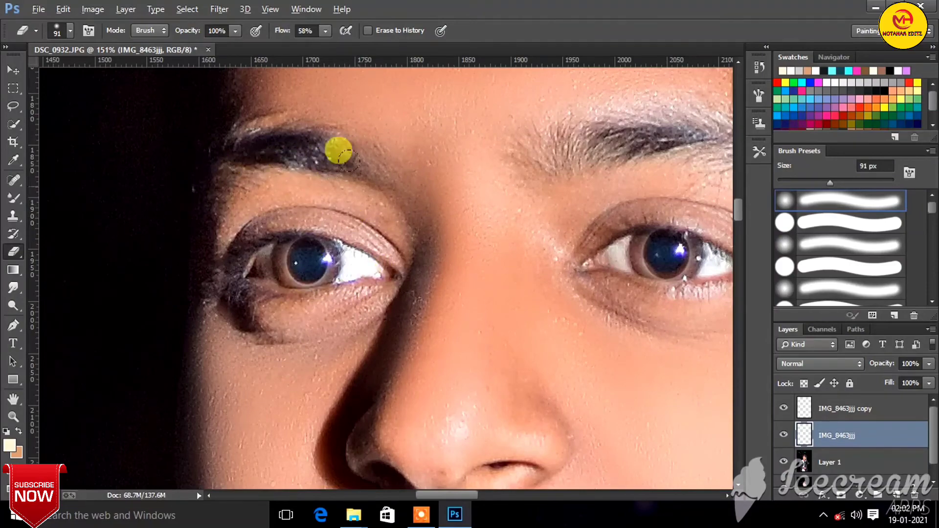
# Step: Zoom out to review both blue eye overlays, then select the IMG_8463jjj copy layer
pyautogui.scroll(-3, 387, 181)
pyautogui.scroll(-3, 499, 240)
pyautogui.scroll(-2, 582, 269)
pyautogui.scroll(-2, 612, 278)
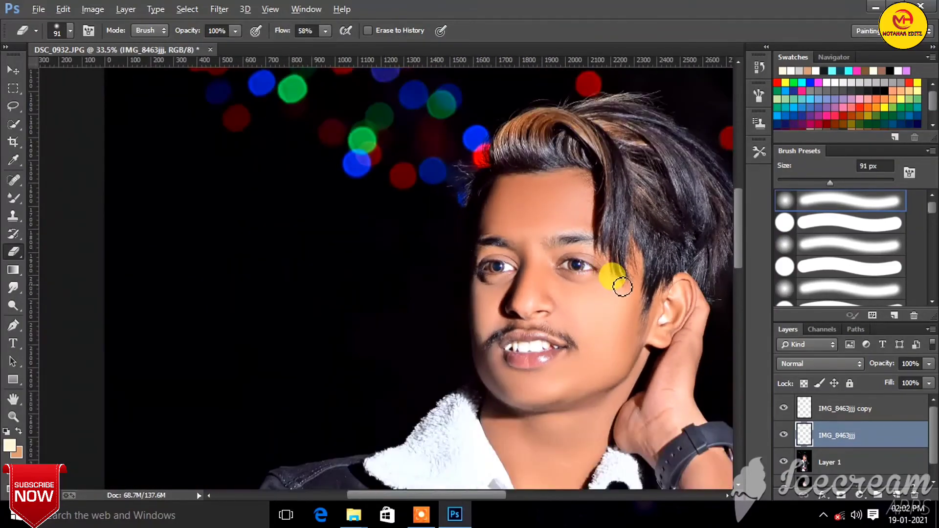
pyautogui.scroll(-2, 624, 284)
pyautogui.scroll(-2, 624, 291)
pyautogui.scroll(-2, 620, 283)
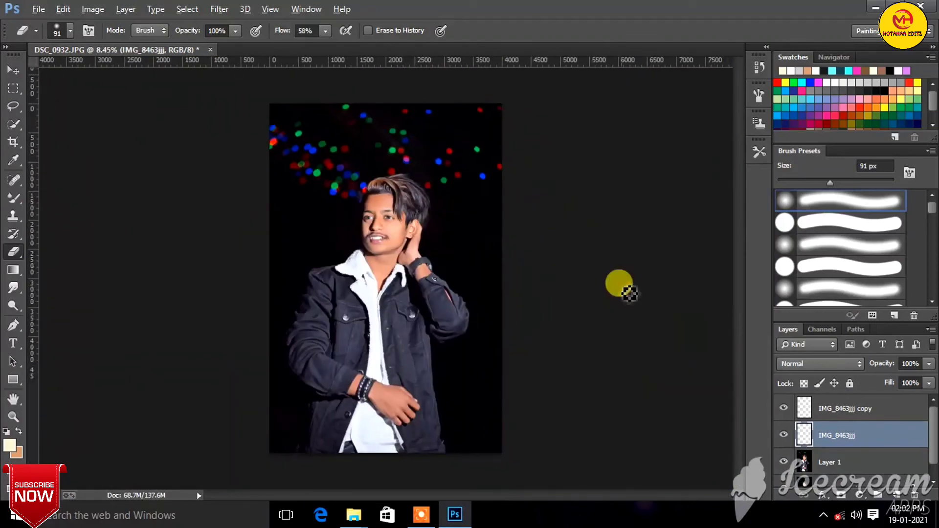
pyautogui.scroll(2, 363, 225)
pyautogui.scroll(2, 369, 215)
pyautogui.scroll(2, 373, 212)
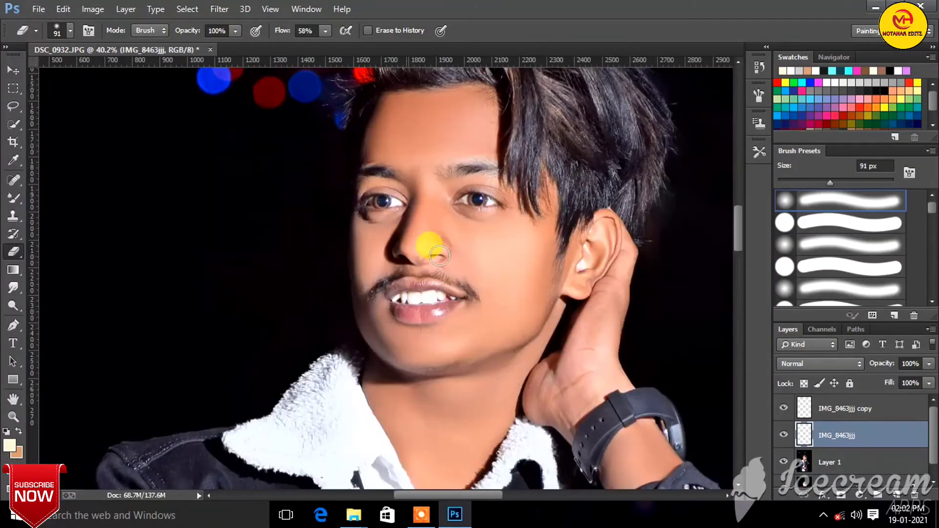
pyautogui.scroll(-2, 441, 255)
pyautogui.scroll(-3, 447, 261)
pyautogui.scroll(1, 448, 263)
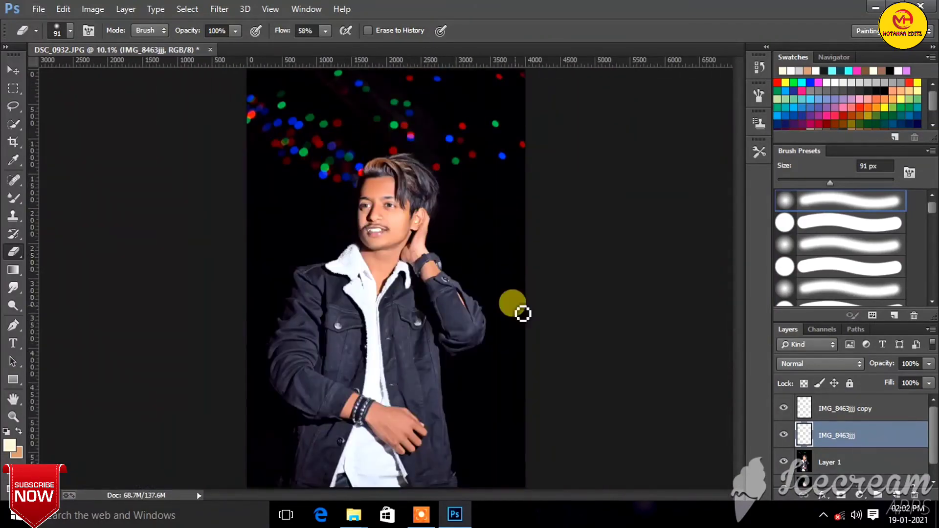
pyautogui.click(841, 416)
pyautogui.scroll(2, 387, 235)
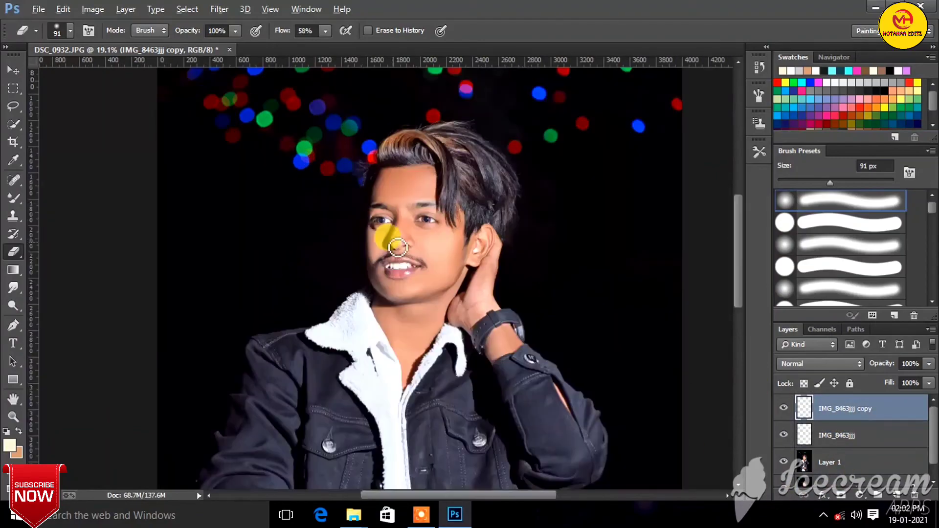